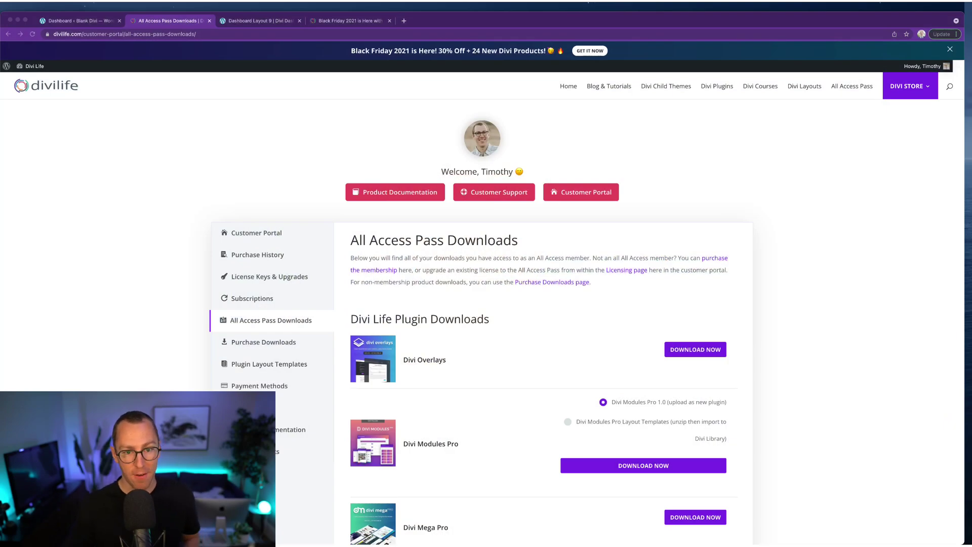
- Read through the Divi Life Black Friday 2021 post, then return to the WordPress Dashboard
{"action": "left_click", "coordinate": [354, 21]}
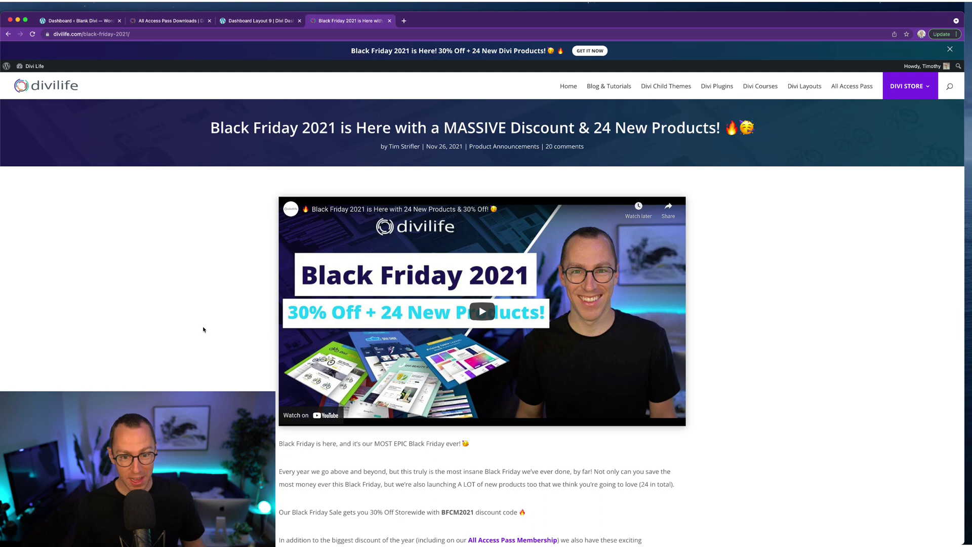
{"action": "scroll", "coordinate": [203, 329], "scroll_direction": "down", "scroll_amount": 10}
{"action": "scroll", "coordinate": [203, 329], "scroll_direction": "up", "scroll_amount": 15}
{"action": "scroll", "coordinate": [203, 330], "scroll_direction": "down", "scroll_amount": 5}
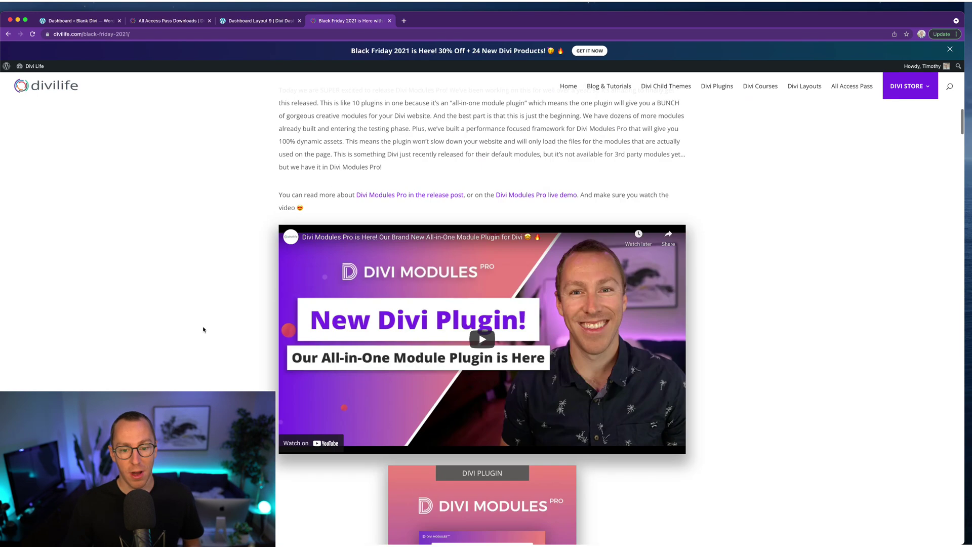
{"action": "scroll", "coordinate": [203, 329], "scroll_direction": "down", "scroll_amount": 5}
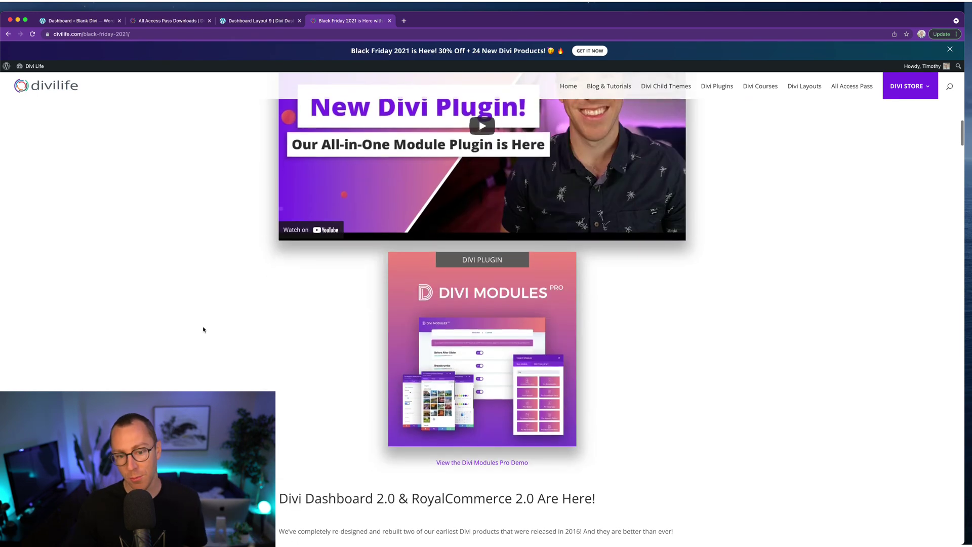
{"action": "scroll", "coordinate": [203, 330], "scroll_direction": "down", "scroll_amount": 20}
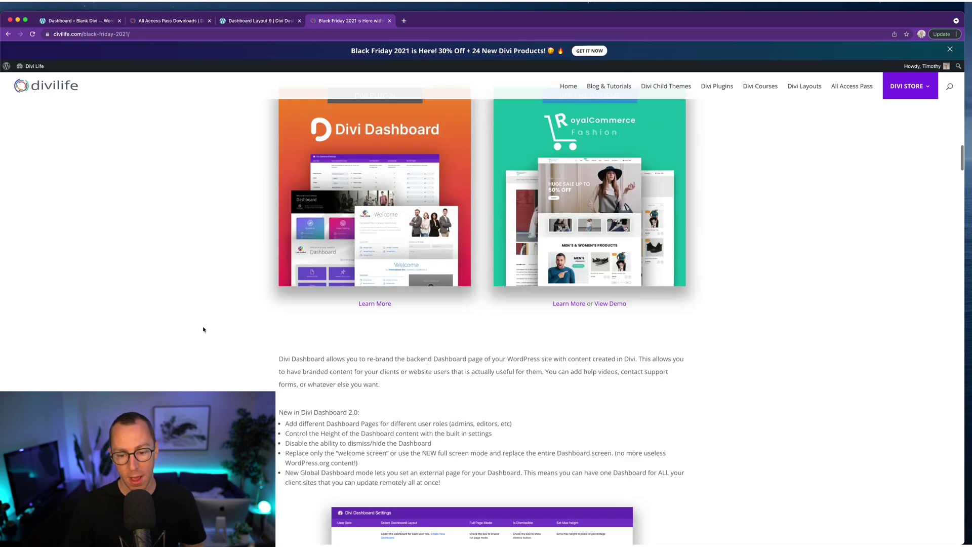
{"action": "scroll", "coordinate": [203, 329], "scroll_direction": "down", "scroll_amount": 3}
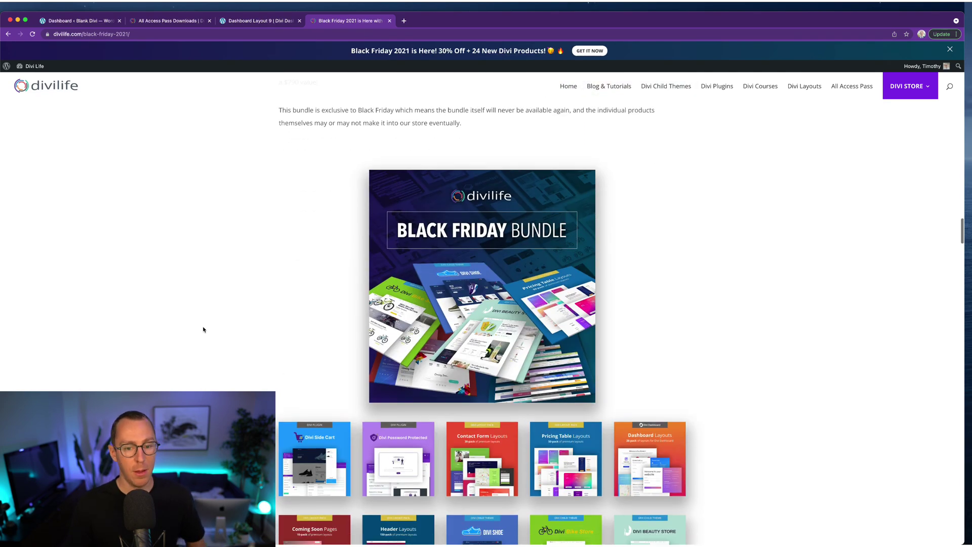
{"action": "scroll", "coordinate": [203, 330], "scroll_direction": "down", "scroll_amount": 3}
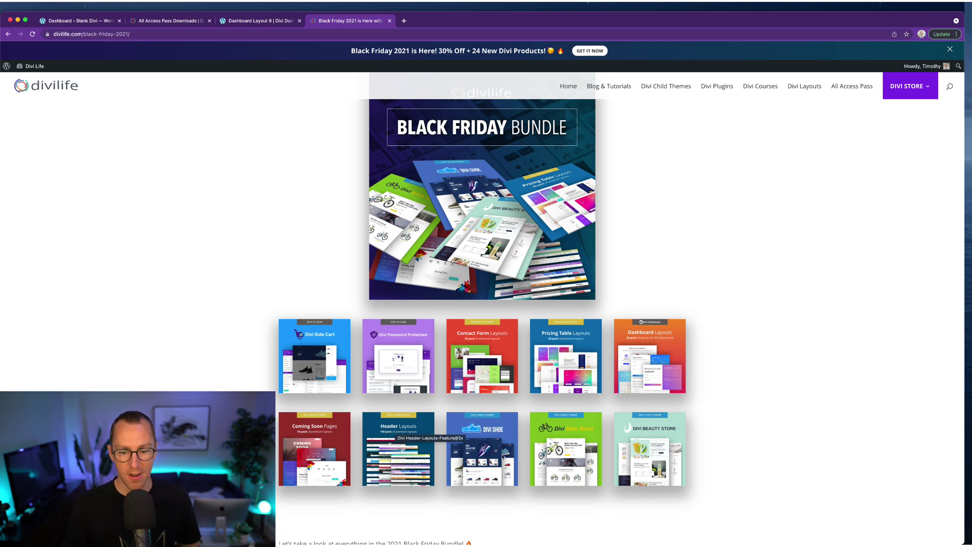
{"action": "scroll", "coordinate": [503, 456], "scroll_direction": "up", "scroll_amount": 5}
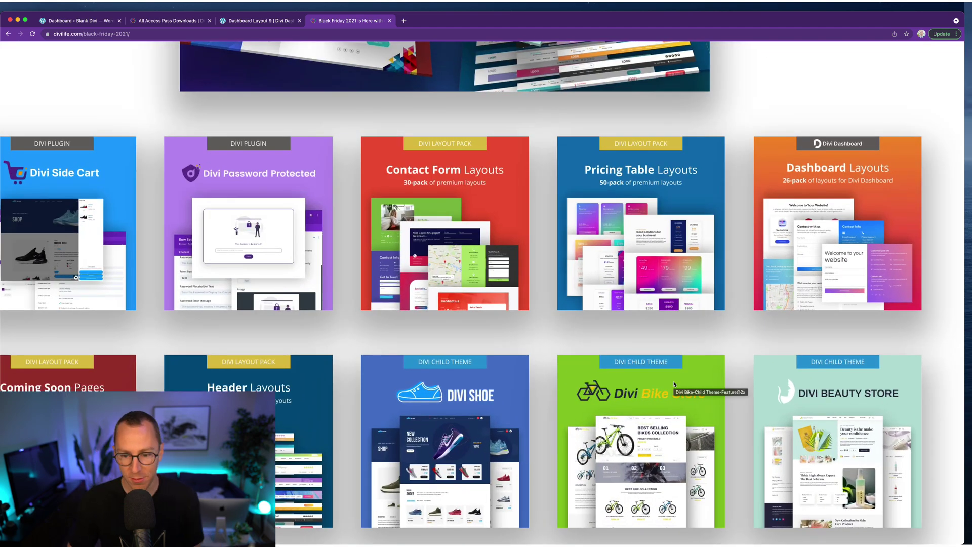
{"action": "scroll", "coordinate": [658, 410], "scroll_direction": "down", "scroll_amount": 5}
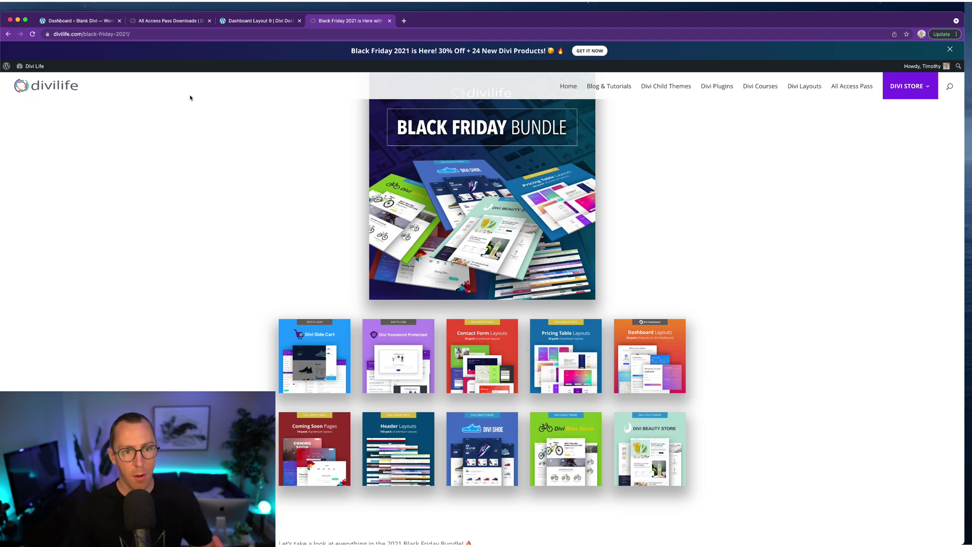
{"action": "scroll", "coordinate": [189, 97], "scroll_direction": "down", "scroll_amount": 15}
{"action": "scroll", "coordinate": [190, 97], "scroll_direction": "up", "scroll_amount": 15}
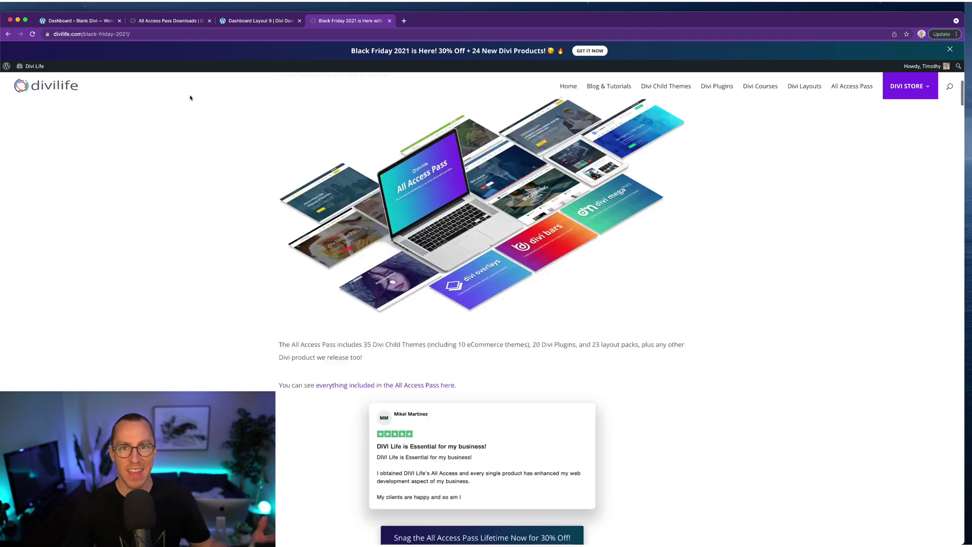
{"action": "scroll", "coordinate": [180, 97], "scroll_direction": "up", "scroll_amount": 3}
{"action": "key", "text": "super+1"}
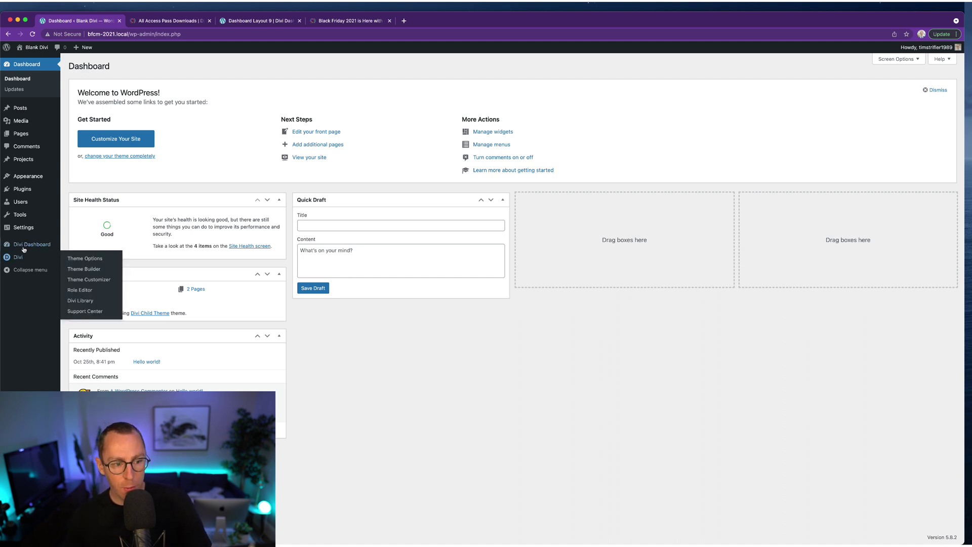
{"action": "mouse_move", "coordinate": [32, 244]}
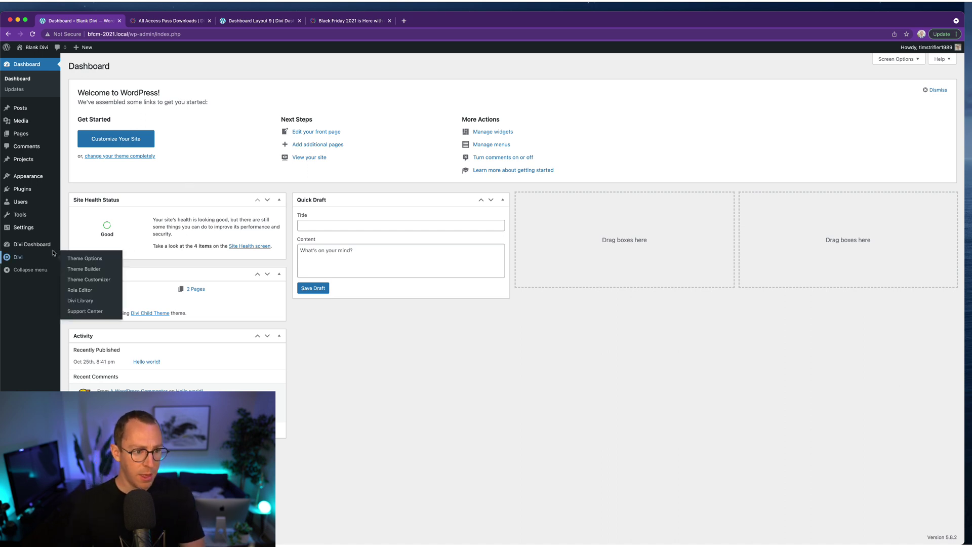
- Open Divi Dashboard Settings and look at the Administrator layout choices without picking one
{"action": "left_click", "coordinate": [77, 257]}
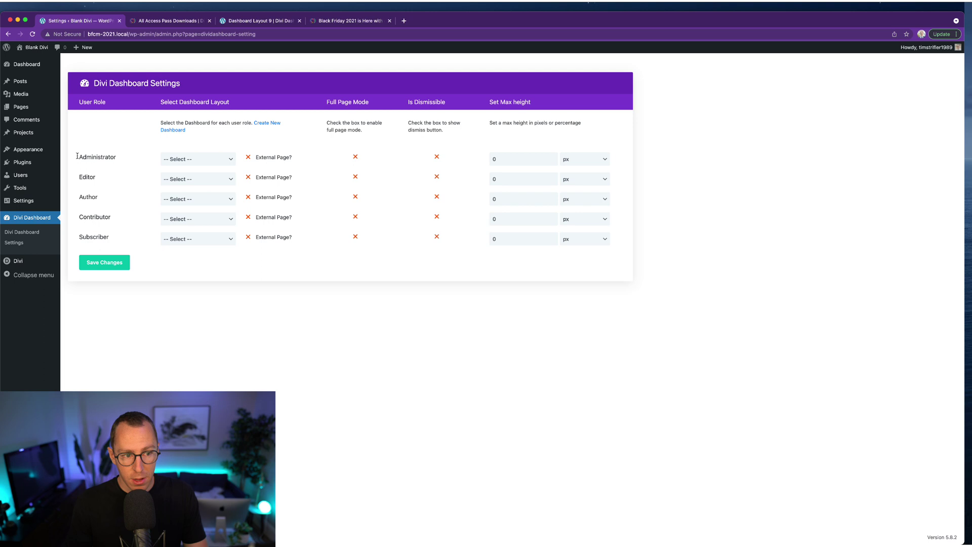
{"action": "double_click", "coordinate": [80, 157]}
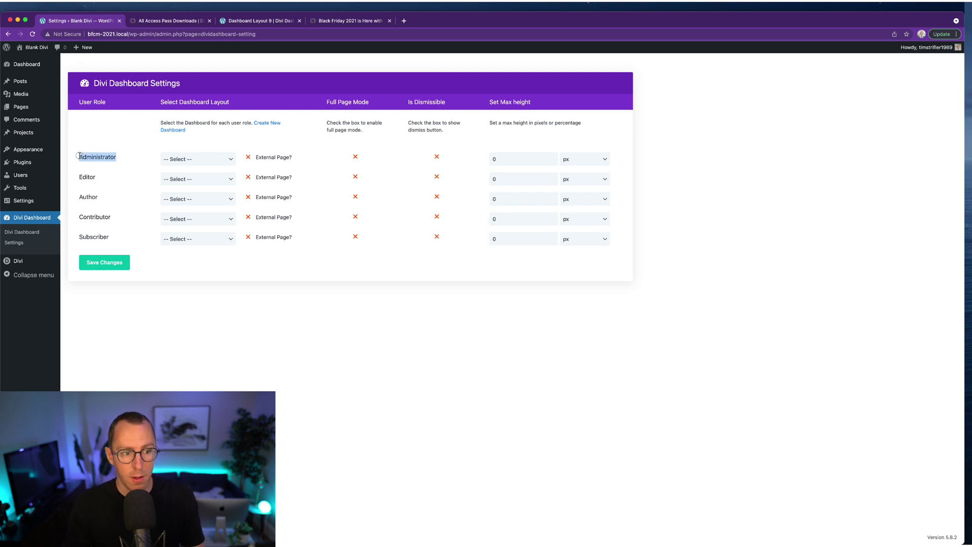
{"action": "left_click", "coordinate": [109, 156]}
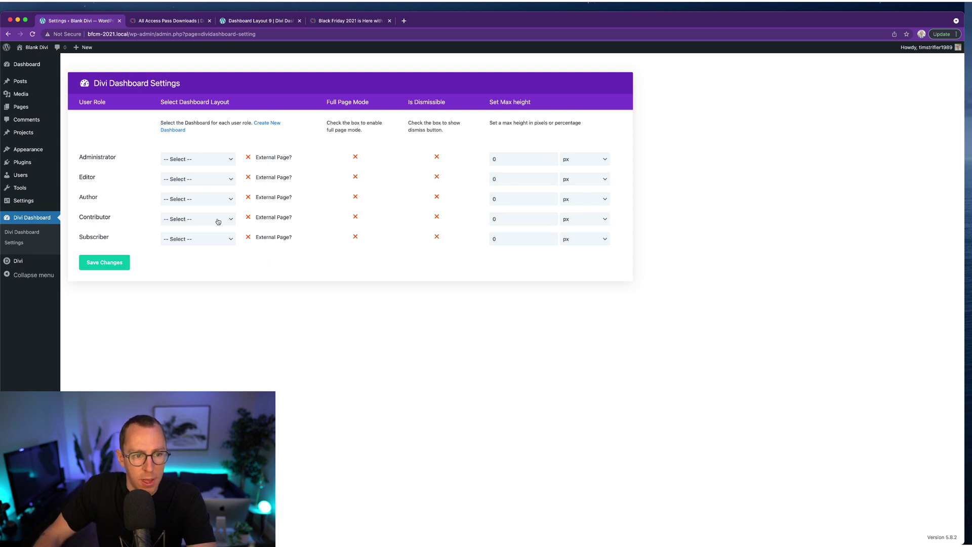
{"action": "left_click", "coordinate": [196, 158]}
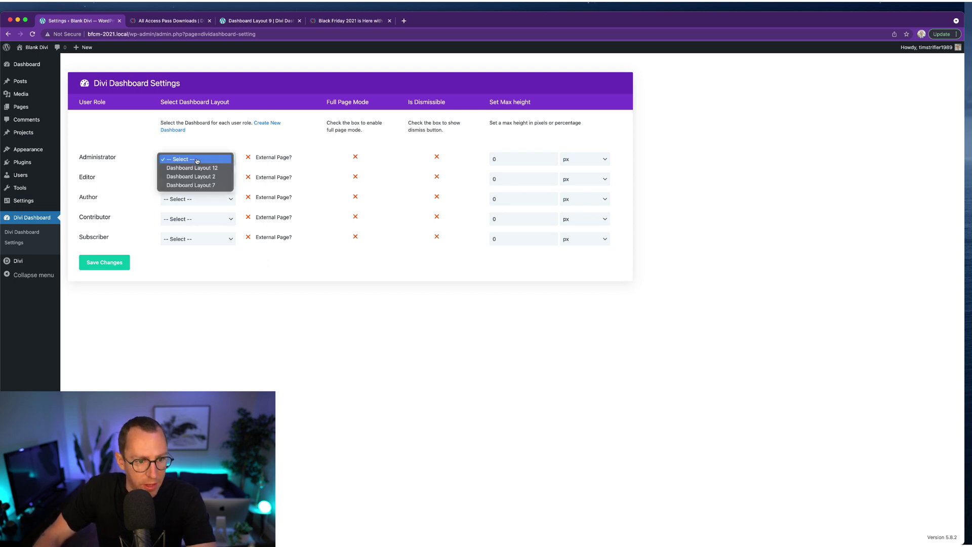
{"action": "left_click", "coordinate": [229, 140]}
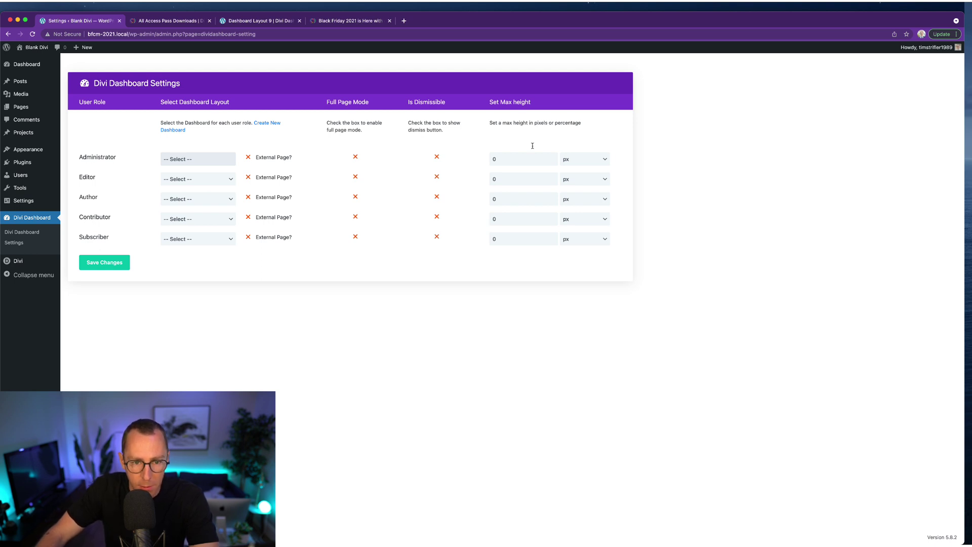
{"action": "left_click", "coordinate": [584, 384]}
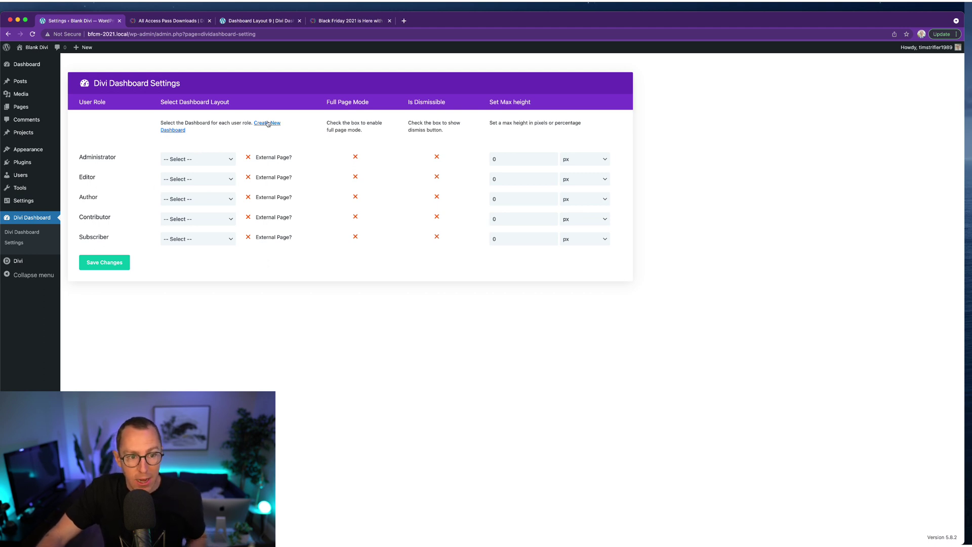
{"action": "left_click", "coordinate": [170, 21]}
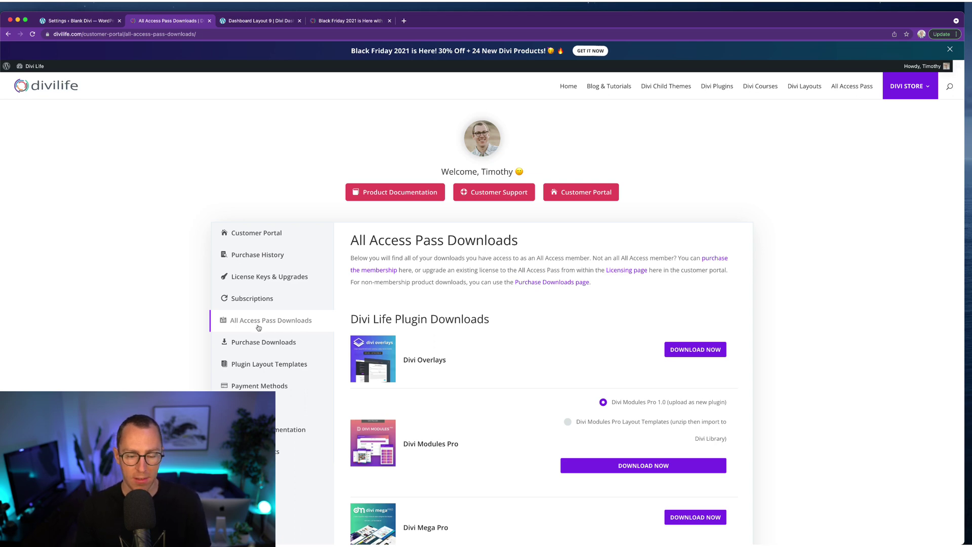
{"action": "scroll", "coordinate": [503, 355], "scroll_direction": "down", "scroll_amount": 10}
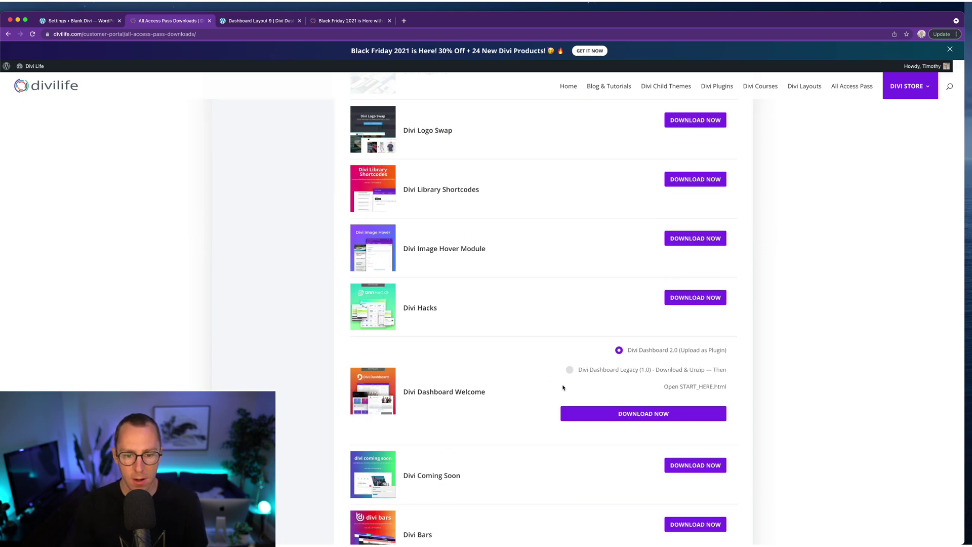
{"action": "scroll", "coordinate": [805, 390], "scroll_direction": "down", "scroll_amount": 15}
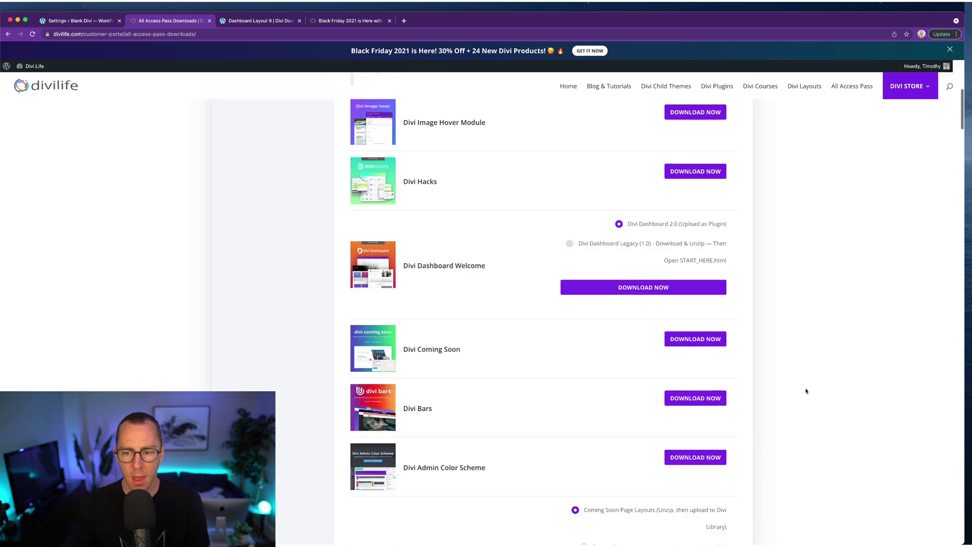
{"action": "scroll", "coordinate": [806, 390], "scroll_direction": "down", "scroll_amount": 12}
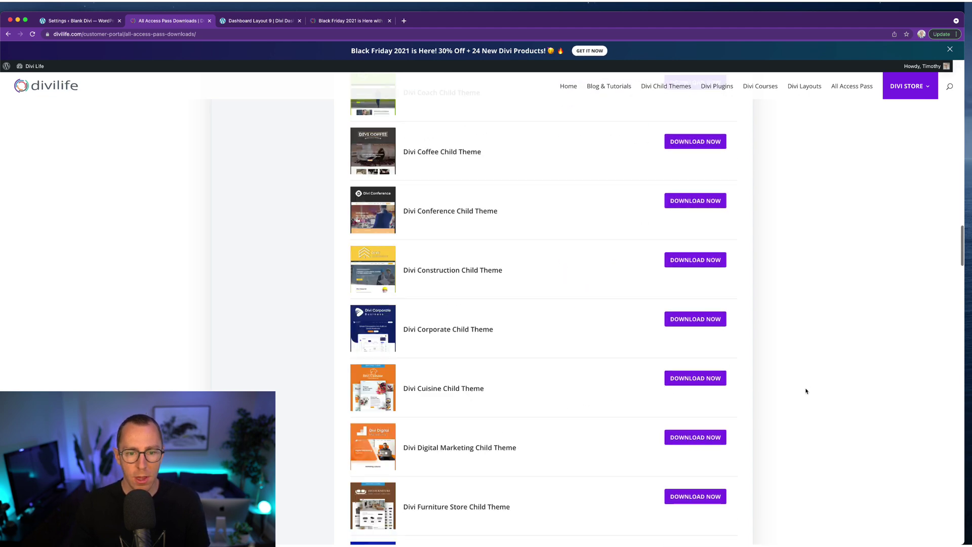
{"action": "scroll", "coordinate": [780, 358], "scroll_direction": "down", "scroll_amount": 20}
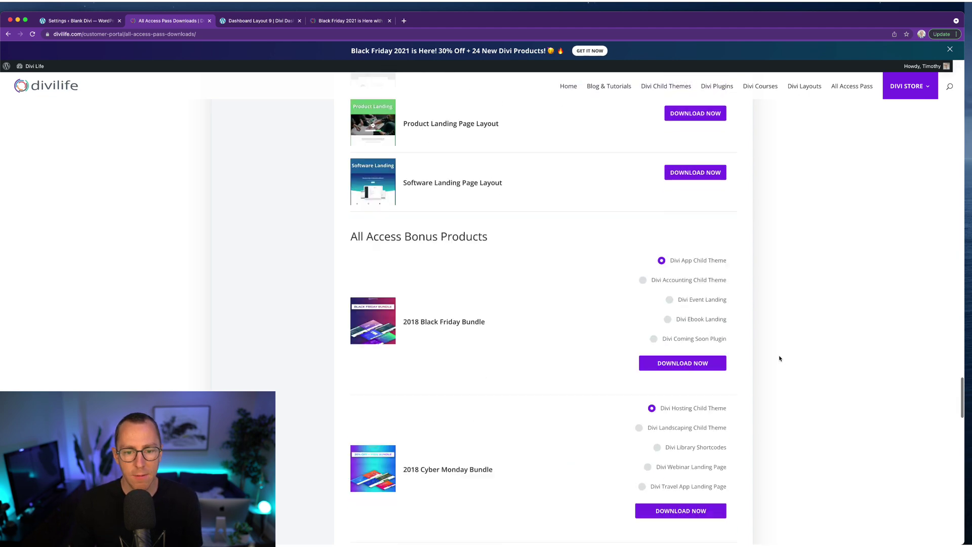
{"action": "scroll", "coordinate": [779, 358], "scroll_direction": "down", "scroll_amount": 10}
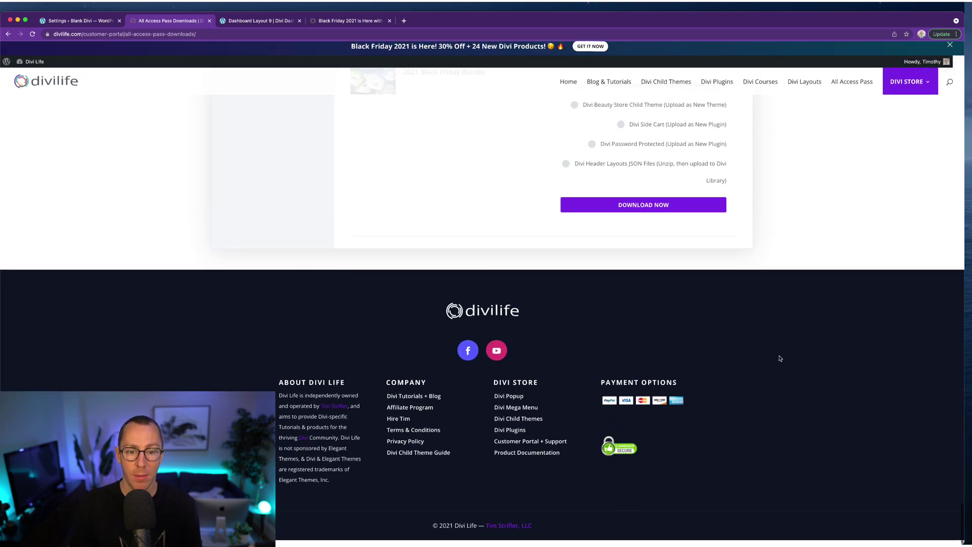
{"action": "scroll", "coordinate": [779, 359], "scroll_direction": "up", "scroll_amount": 5}
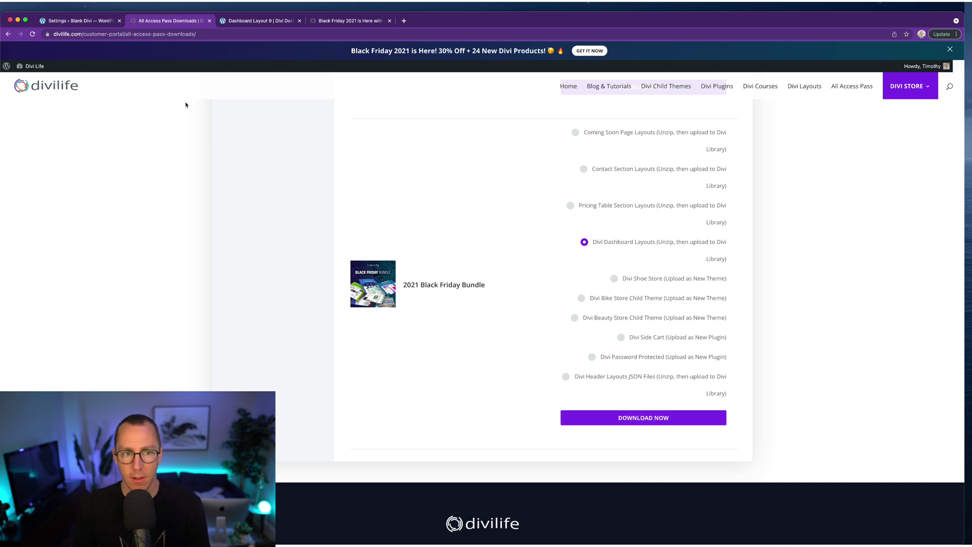
- Browse the layouts demo site and view Dashboard Layout 2's Welcome hero section
{"action": "left_click", "coordinate": [89, 22]}
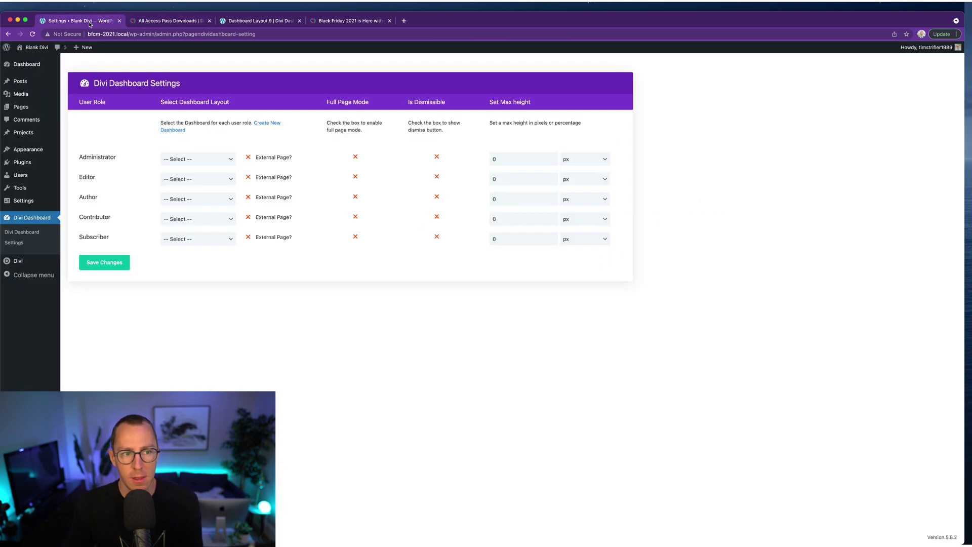
{"action": "left_click", "coordinate": [257, 20]}
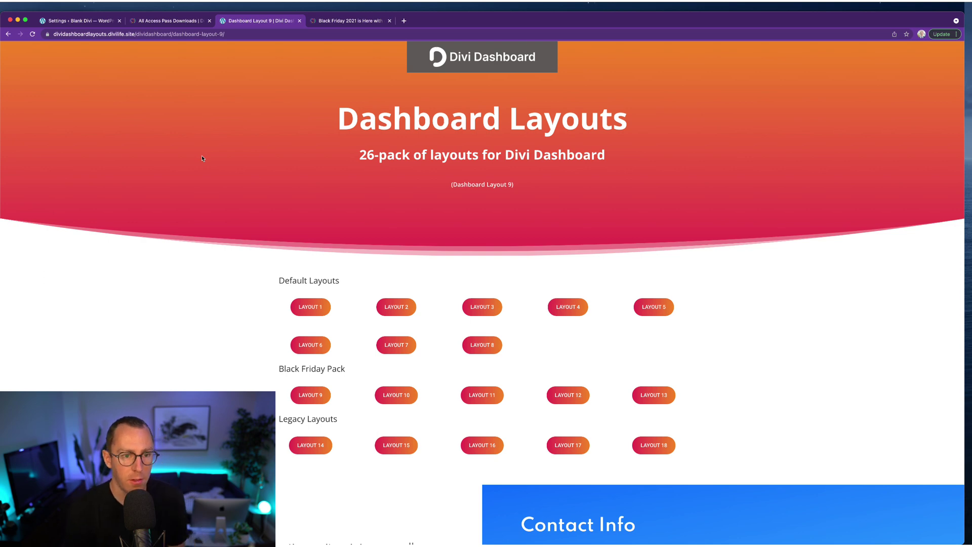
{"action": "scroll", "coordinate": [202, 158], "scroll_direction": "down", "scroll_amount": 3}
{"action": "scroll", "coordinate": [262, 278], "scroll_direction": "down", "scroll_amount": 5}
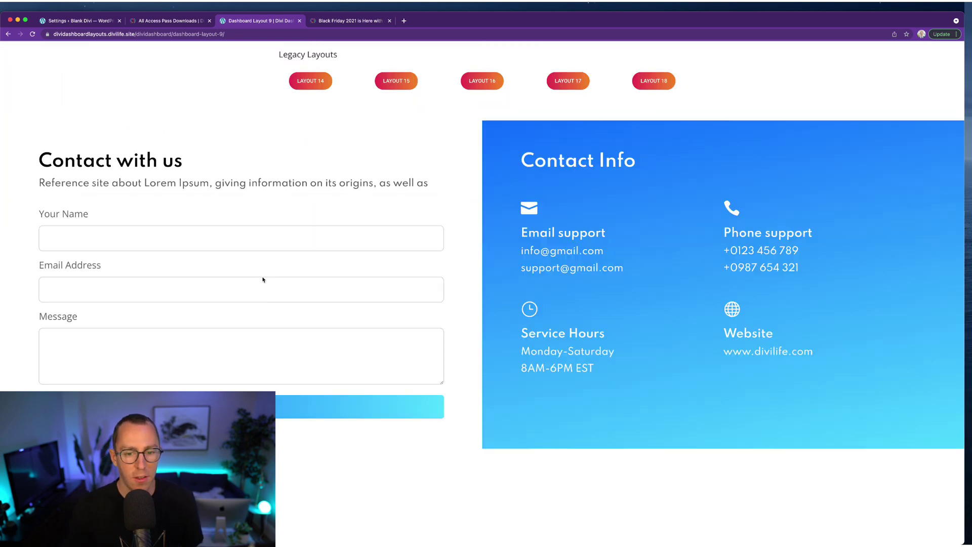
{"action": "scroll", "coordinate": [261, 273], "scroll_direction": "up", "scroll_amount": 2}
{"action": "scroll", "coordinate": [387, 161], "scroll_direction": "up", "scroll_amount": 4}
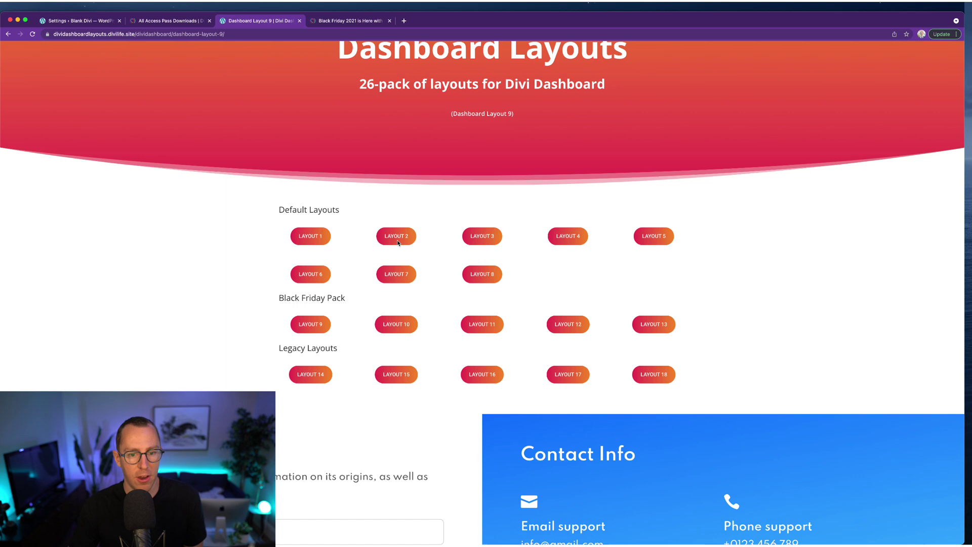
{"action": "left_click", "coordinate": [399, 243]}
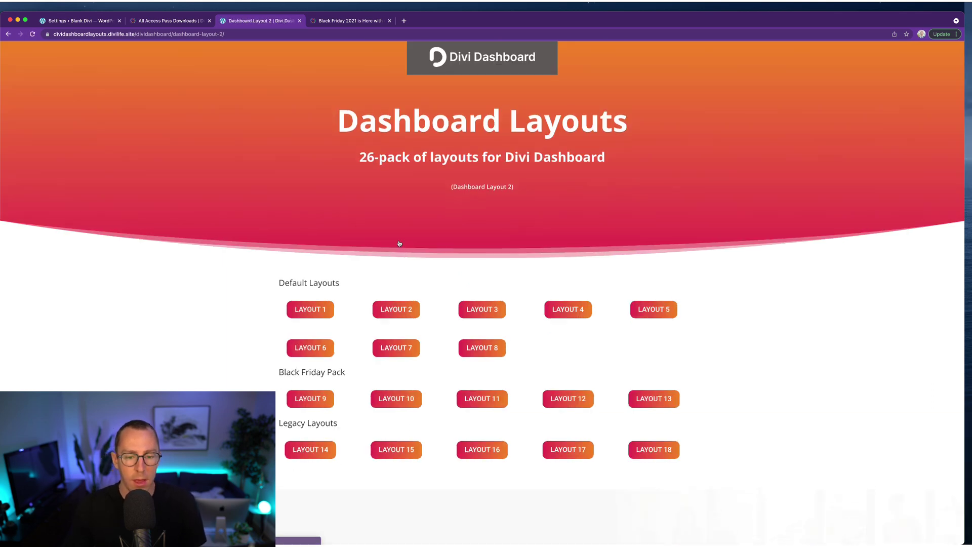
{"action": "scroll", "coordinate": [191, 373], "scroll_direction": "down", "scroll_amount": 8}
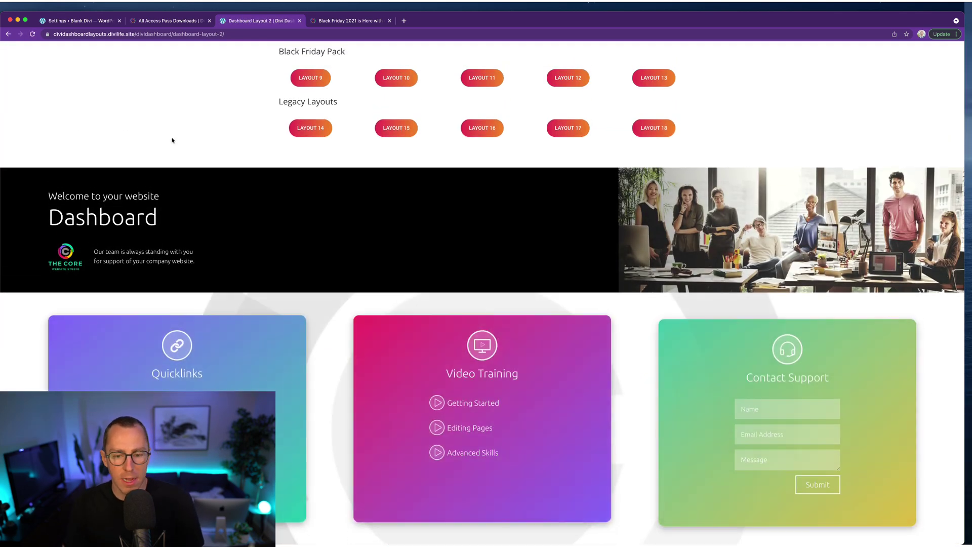
- Open the Divi Library of saved layouts
{"action": "left_click", "coordinate": [78, 24]}
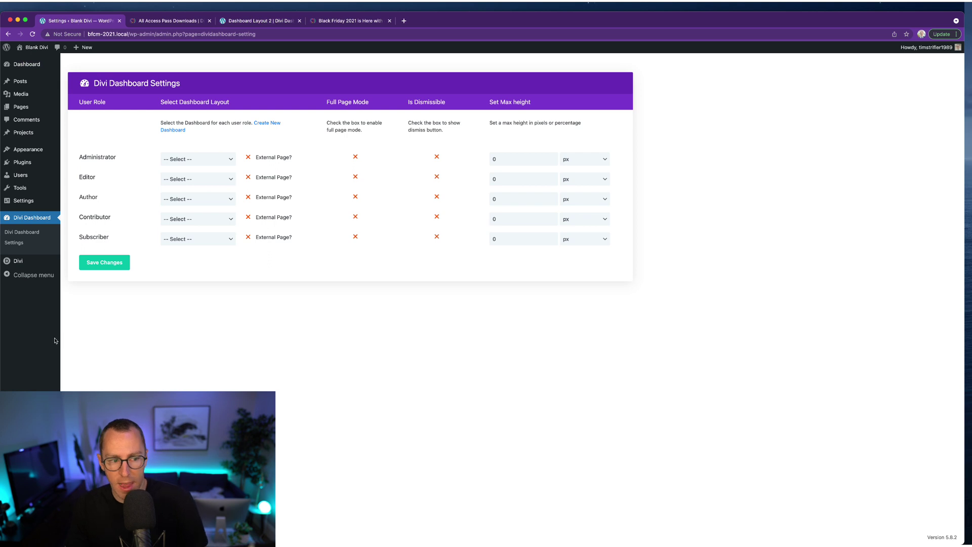
{"action": "mouse_move", "coordinate": [22, 265]}
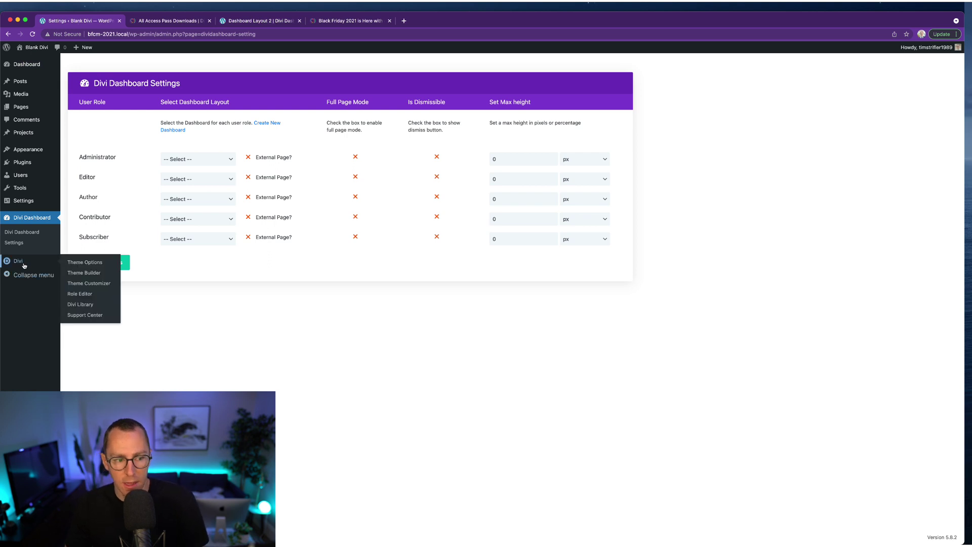
{"action": "left_click", "coordinate": [83, 306]}
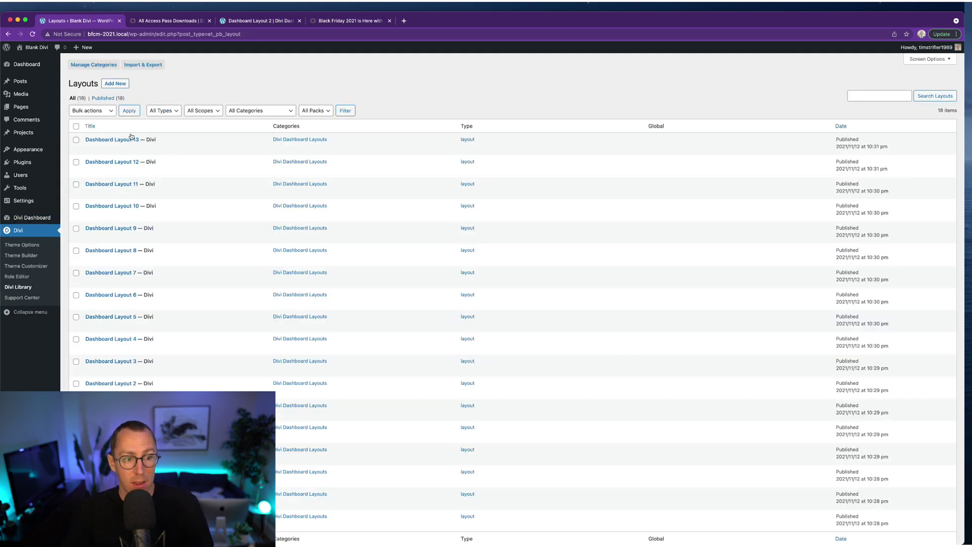
- Start a new Divi Dashboard, confirm Divi Builder is enabled, then return to the dashboards list
{"action": "mouse_move", "coordinate": [26, 222]}
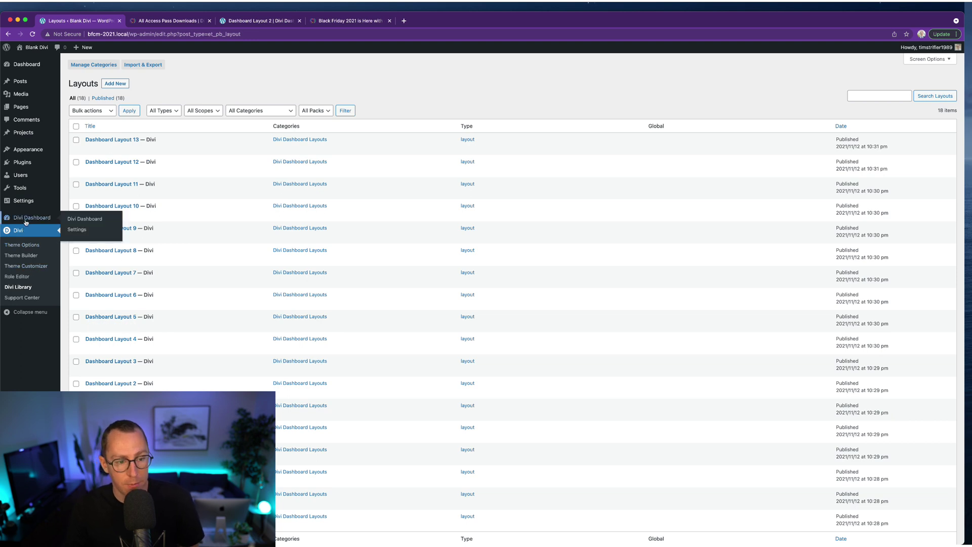
{"action": "left_click", "coordinate": [92, 218]}
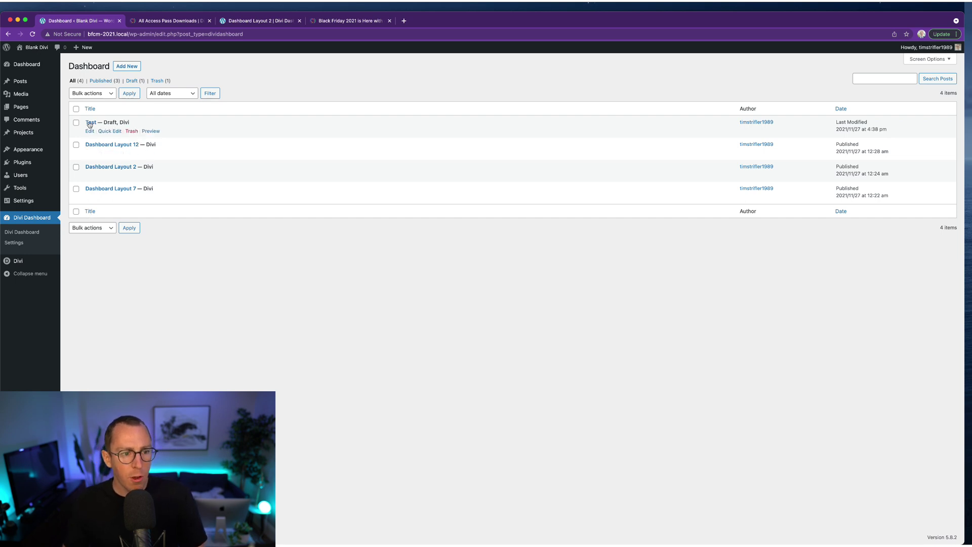
{"action": "left_click", "coordinate": [126, 66]}
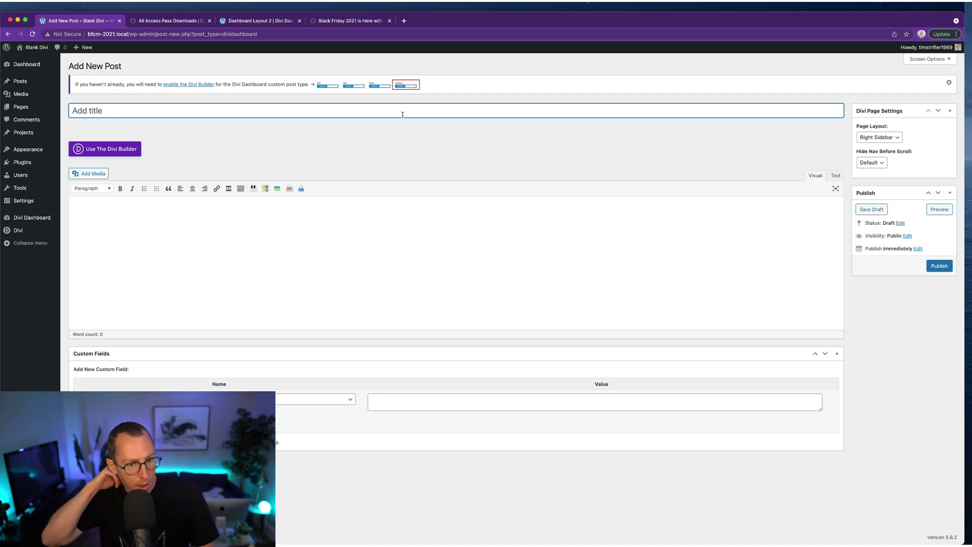
{"action": "left_click", "coordinate": [196, 85]}
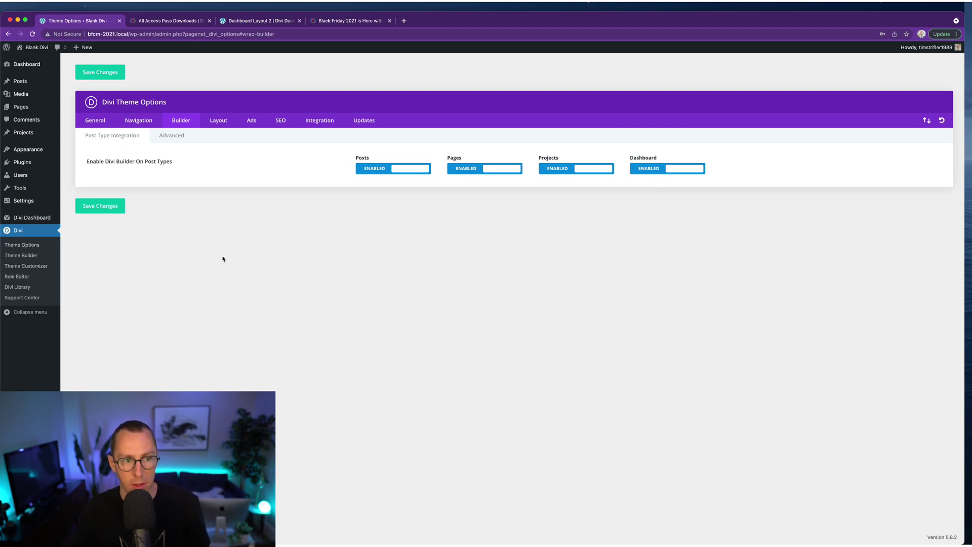
{"action": "left_click", "coordinate": [24, 218]}
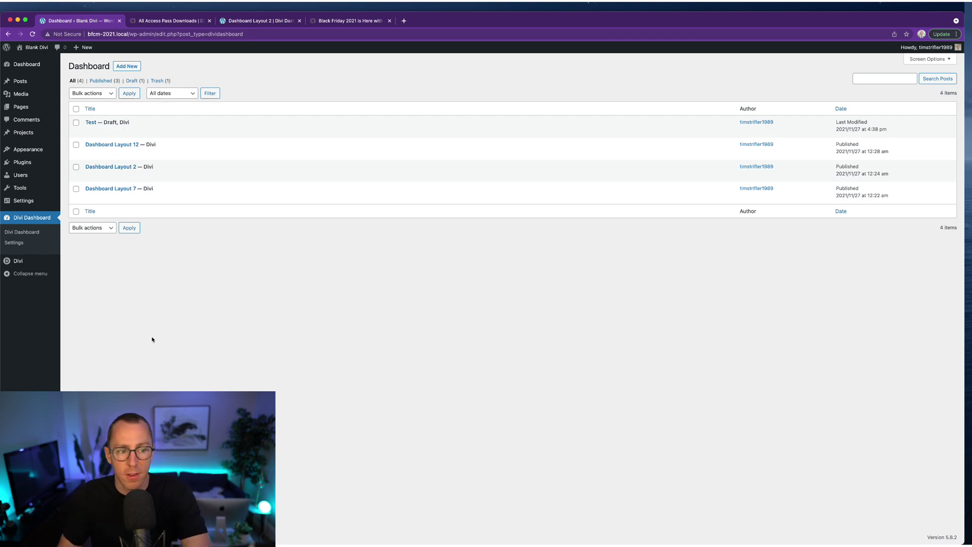
- Assign Dashboard Layout 12 to Administrator with an 800 max height and save
{"action": "left_click", "coordinate": [14, 242]}
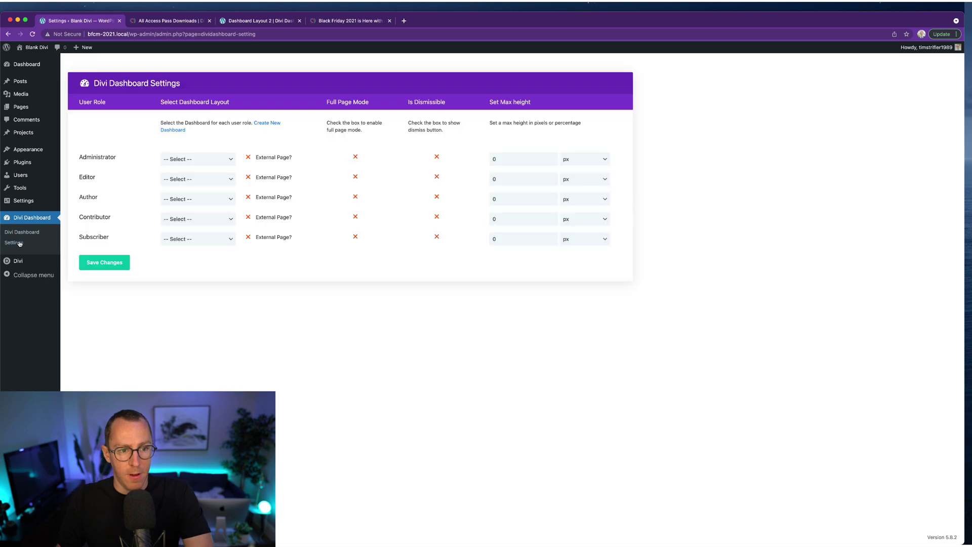
{"action": "left_click", "coordinate": [197, 156]}
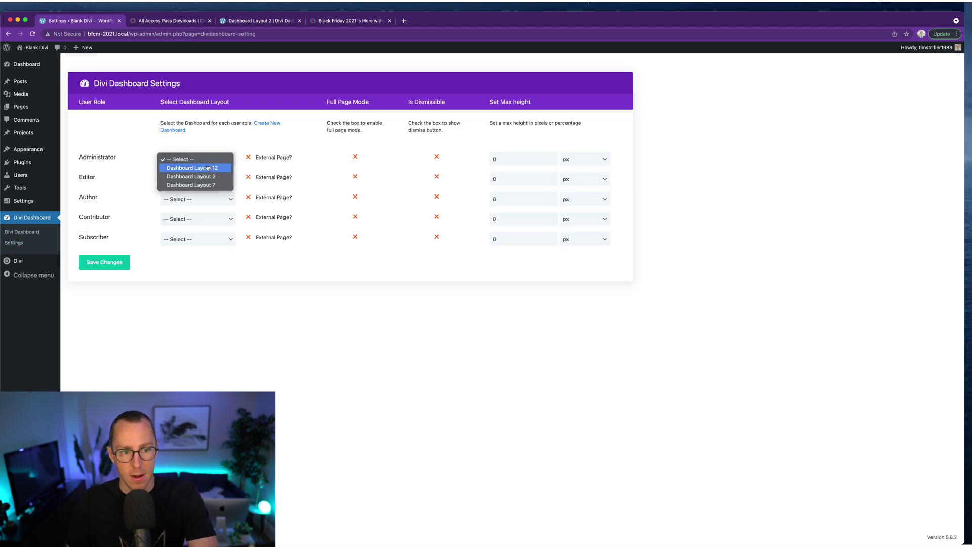
{"action": "left_click", "coordinate": [207, 167]}
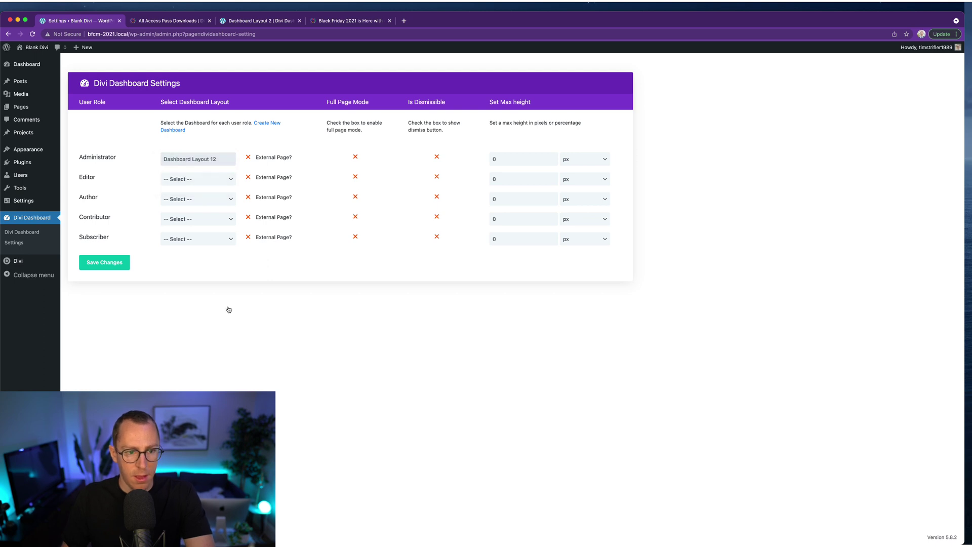
{"action": "double_click", "coordinate": [524, 154]}
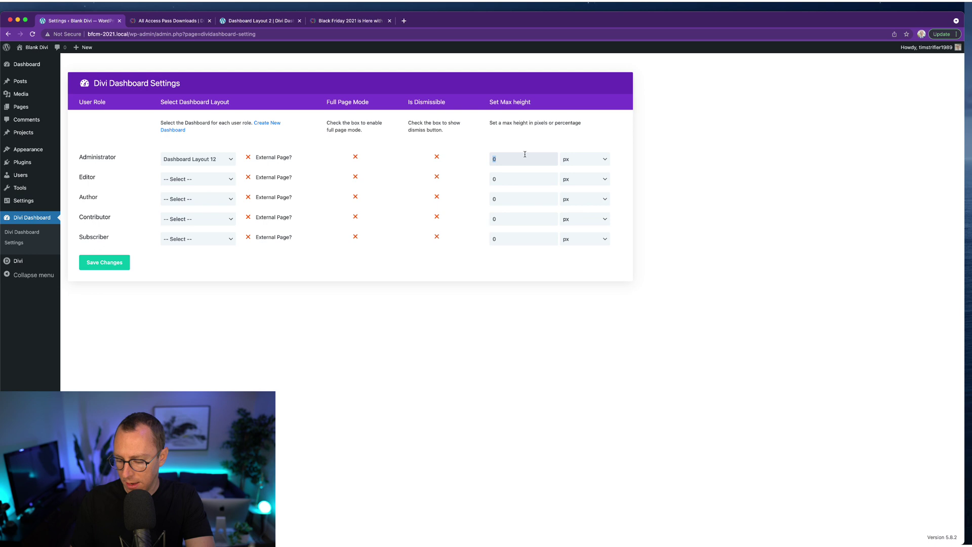
{"action": "type", "text": "800"}
{"action": "left_click", "coordinate": [150, 295]}
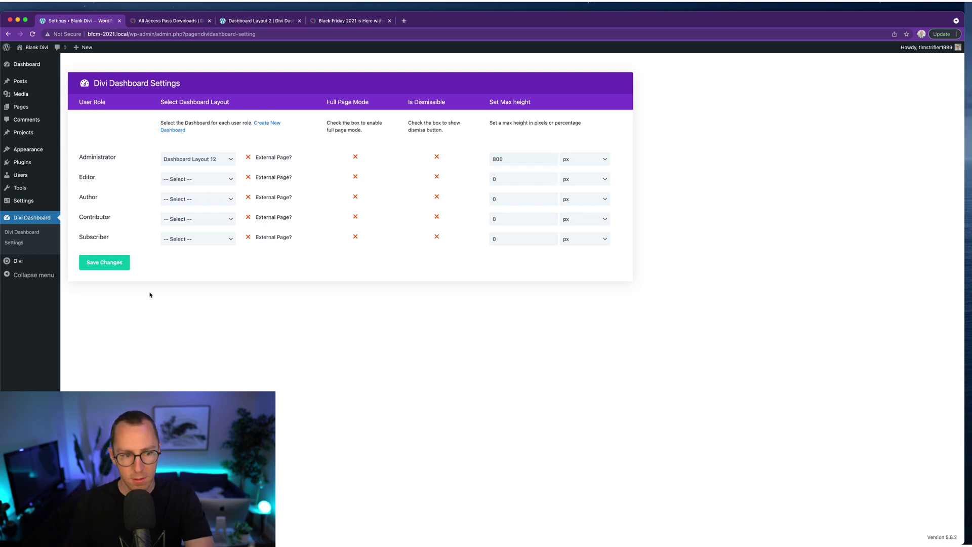
{"action": "left_click", "coordinate": [112, 264]}
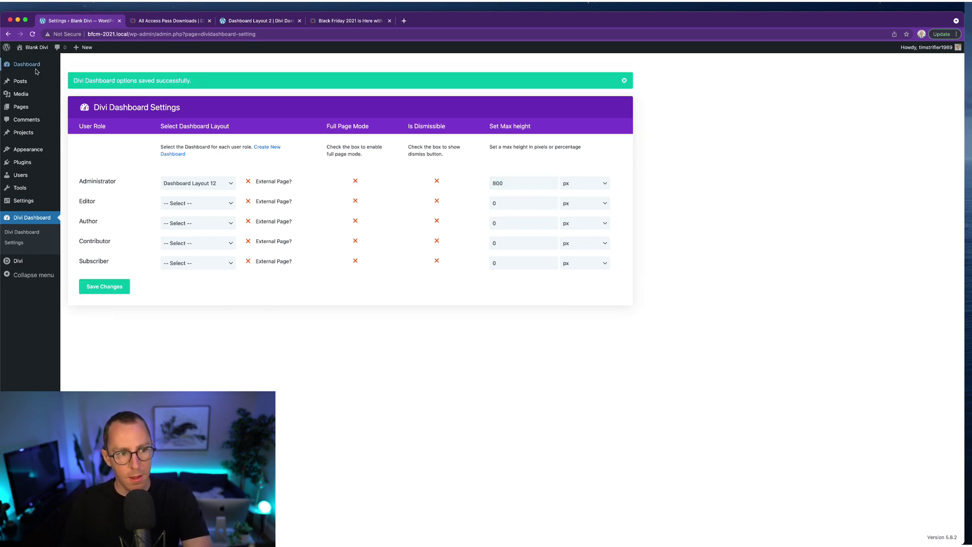
- View the custom Dashboard layout, checking Pages and Posts along the way
{"action": "left_click", "coordinate": [36, 71]}
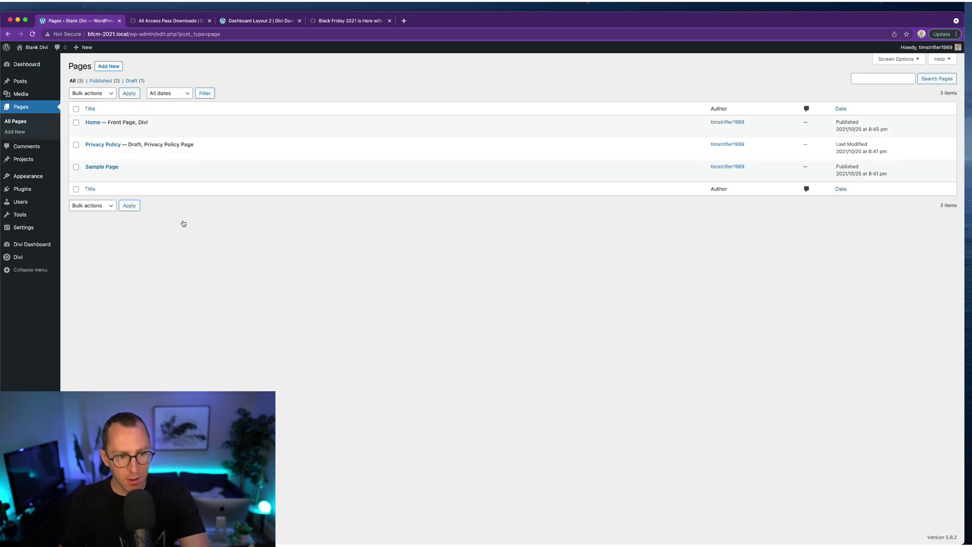
{"action": "left_click", "coordinate": [26, 64]}
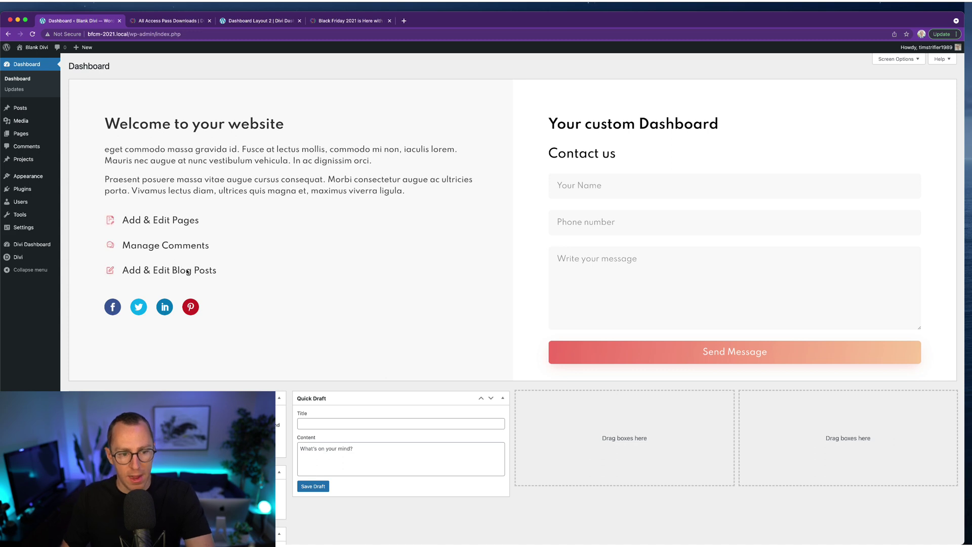
{"action": "left_click", "coordinate": [187, 272]}
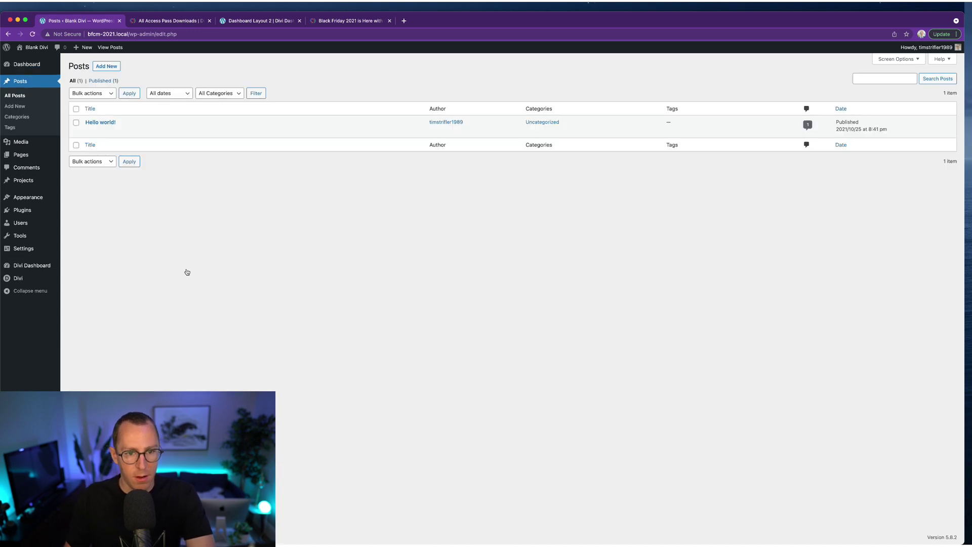
{"action": "left_click", "coordinate": [31, 65]}
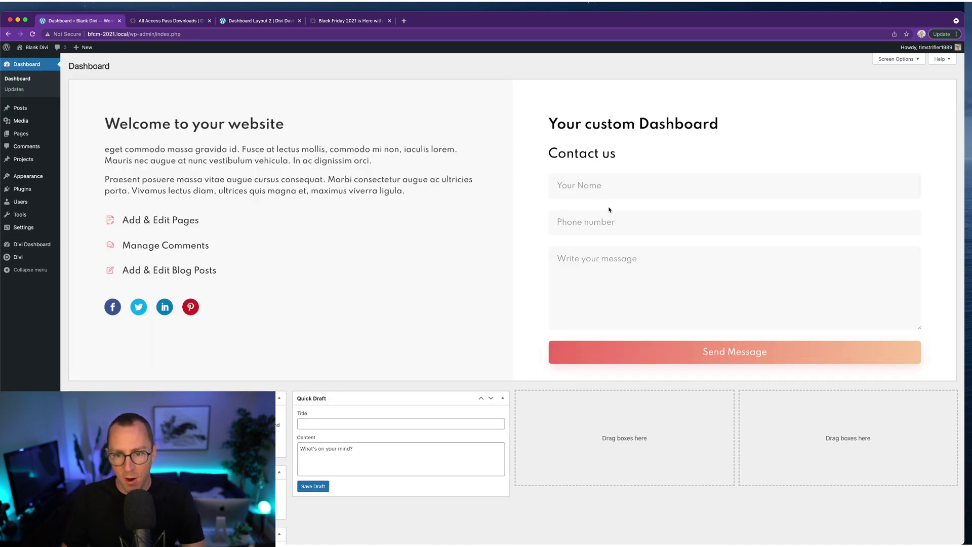
- Type 'how do I upload images?' into the dashboard contact form message
{"action": "left_click", "coordinate": [579, 310]}
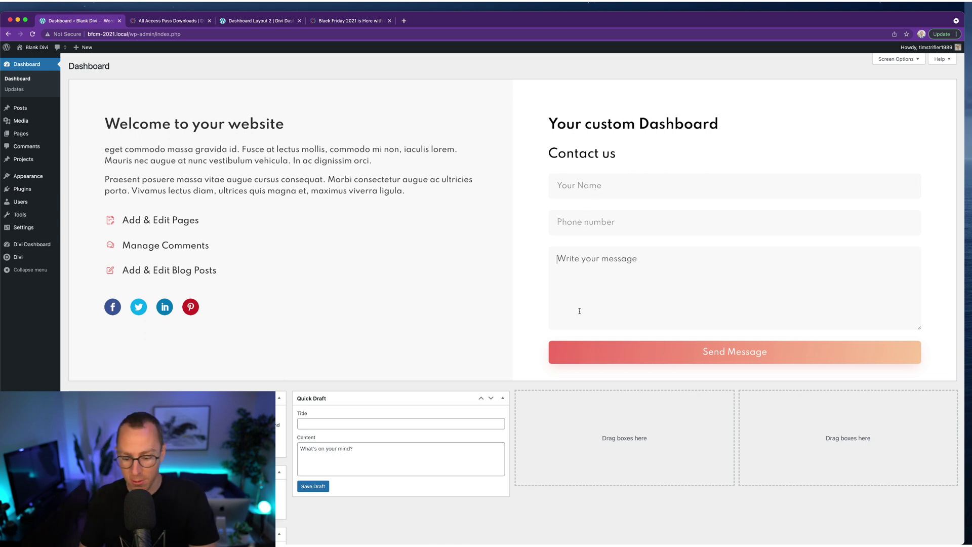
{"action": "type", "text": "how do I upload"}
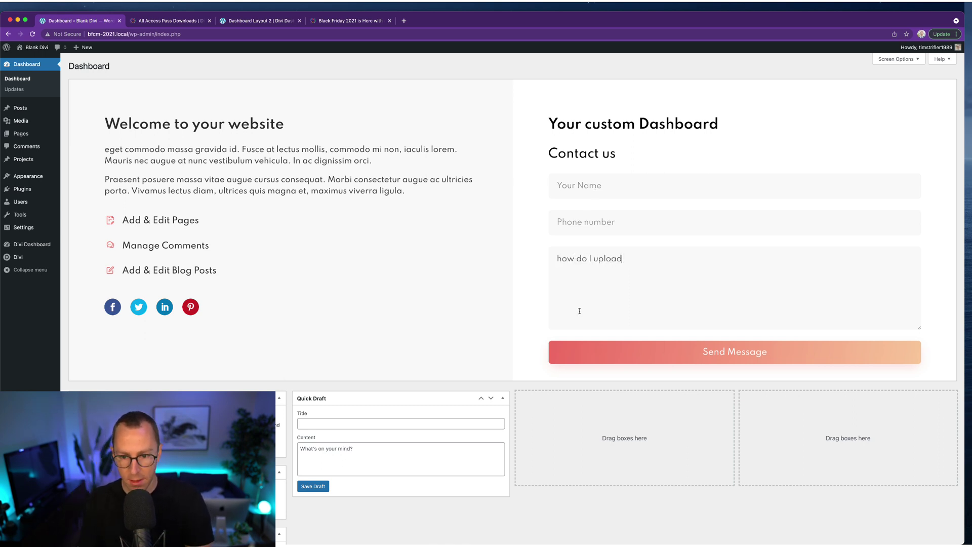
{"action": "type", "text": " images?"}
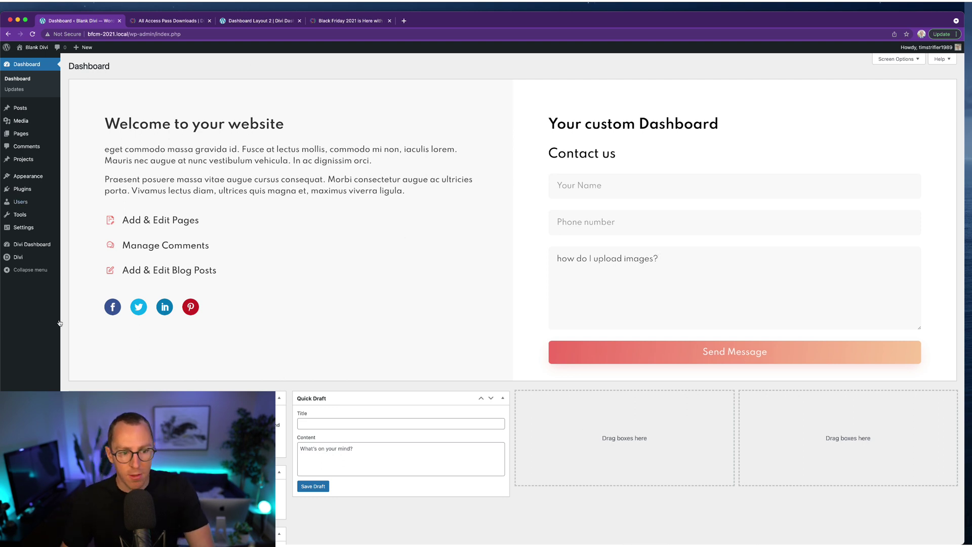
{"action": "mouse_move", "coordinate": [32, 261]}
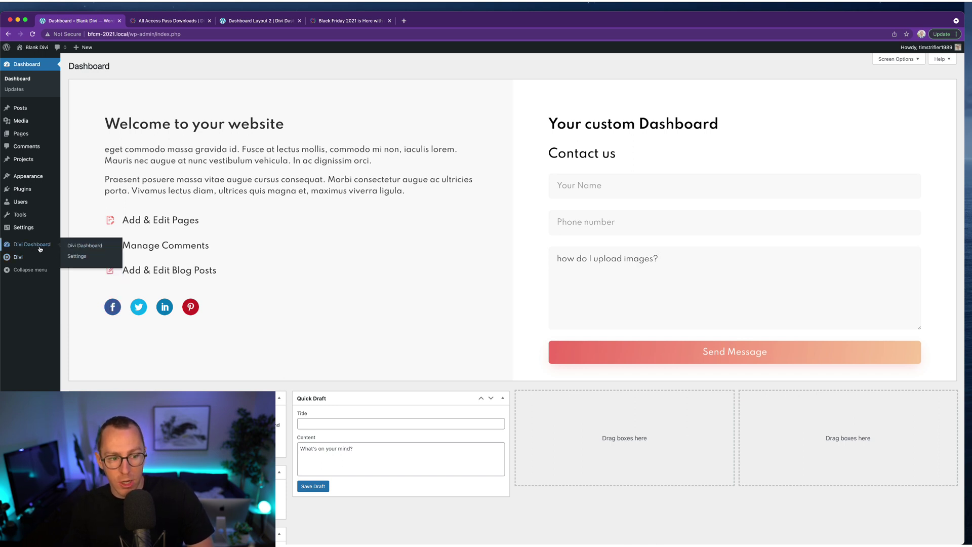
- Turn on Full Page Mode for Administrator and clear its max height
{"action": "left_click", "coordinate": [94, 260]}
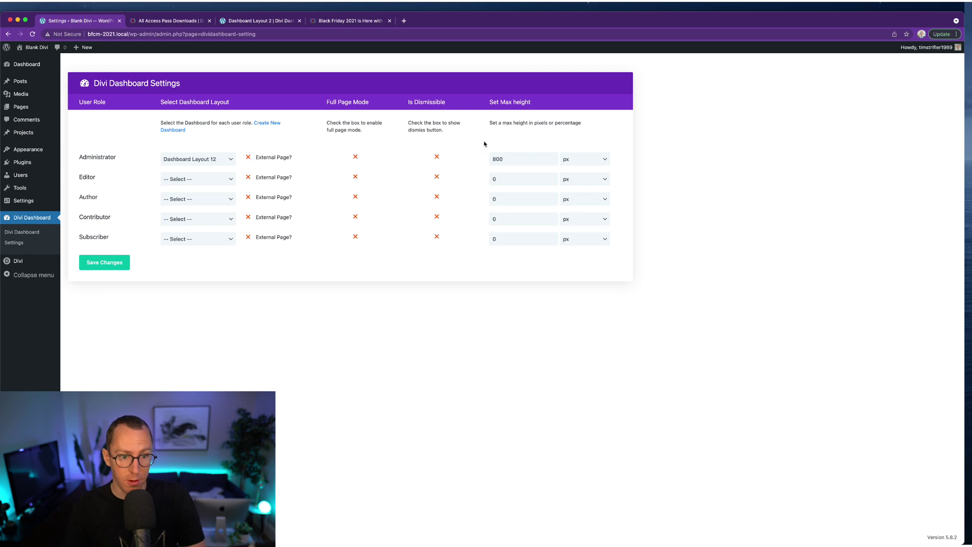
{"action": "left_click", "coordinate": [355, 158]}
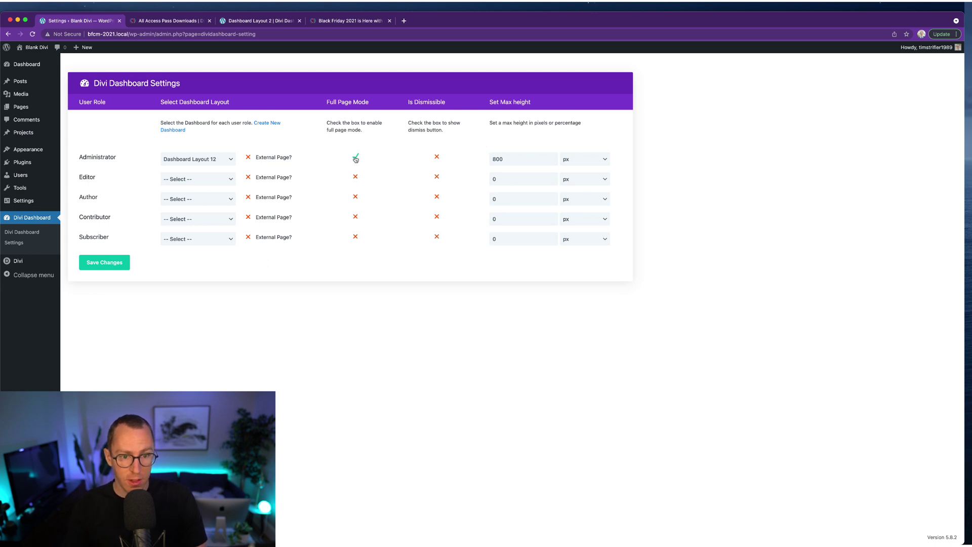
{"action": "double_click", "coordinate": [494, 159]}
{"action": "key", "text": "BackSpace"}
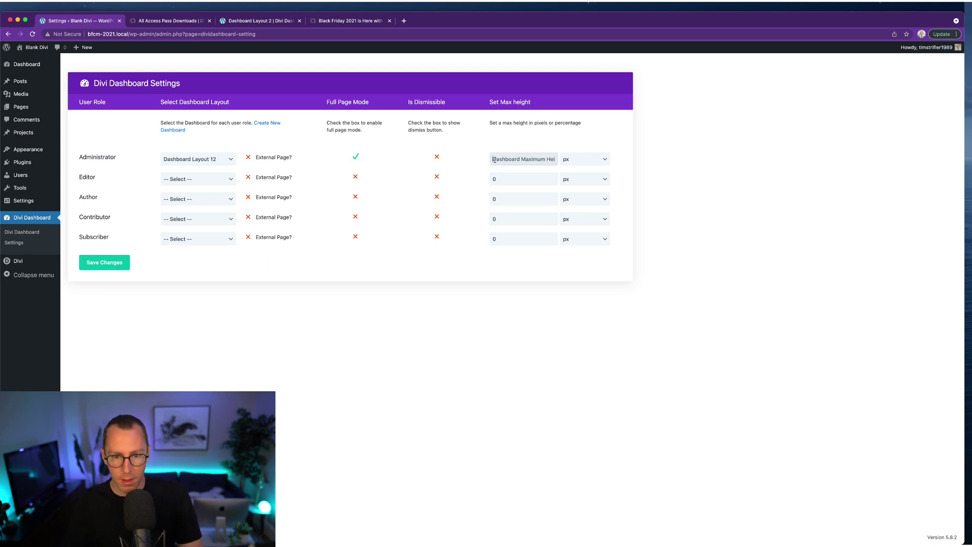
{"action": "left_click", "coordinate": [495, 417]}
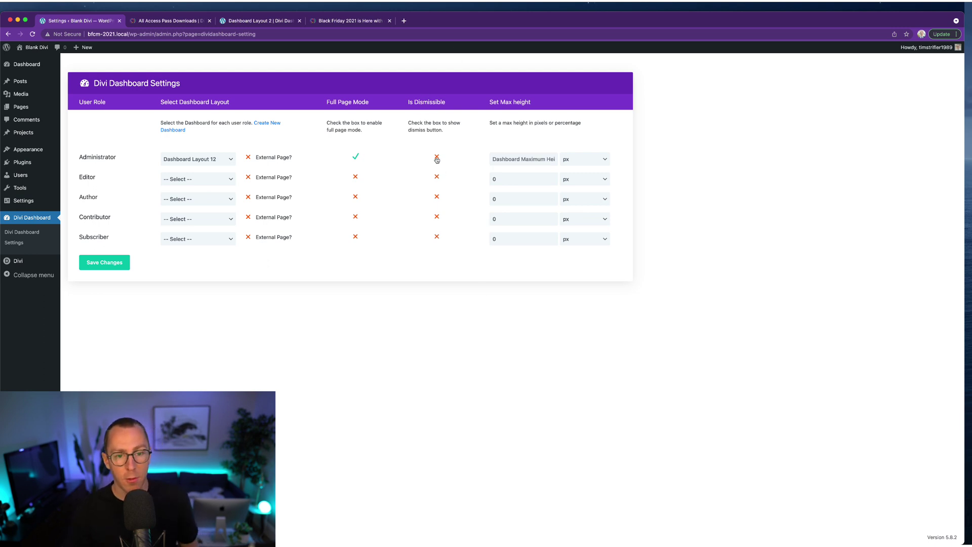
- Turn Full Page Mode off, restore the 800 max height, make it dismissible, and save
{"action": "left_click", "coordinate": [355, 156]}
{"action": "left_click", "coordinate": [516, 154]}
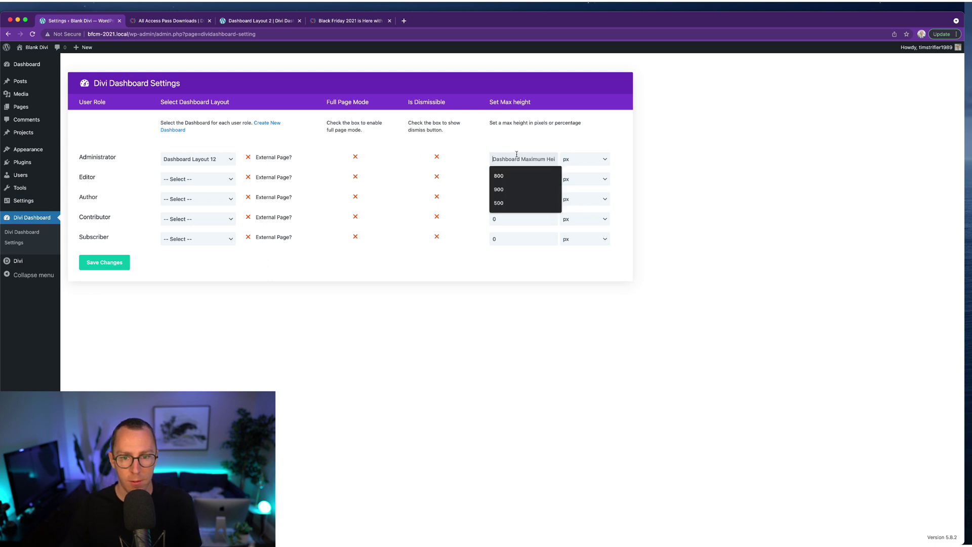
{"action": "type", "text": "800"}
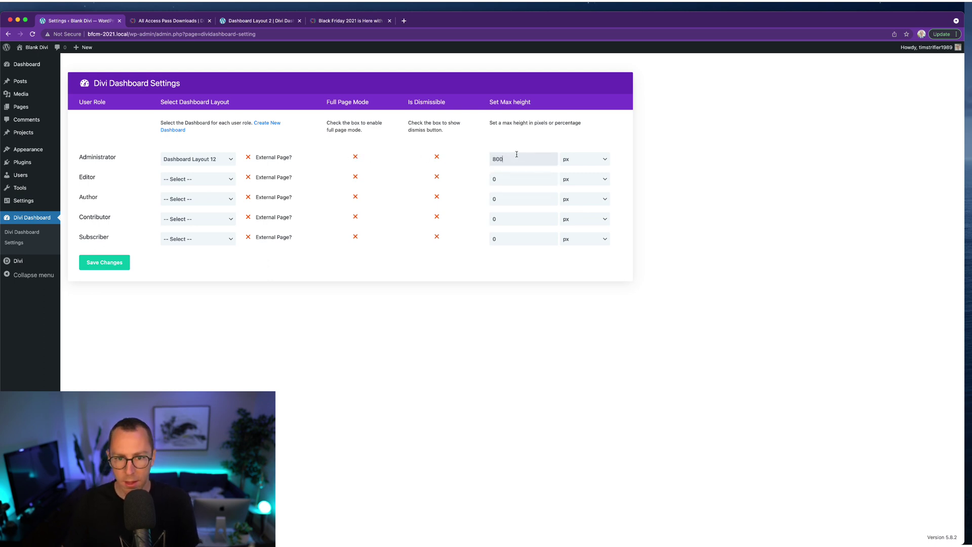
{"action": "left_click", "coordinate": [437, 157]}
{"action": "left_click", "coordinate": [104, 262]}
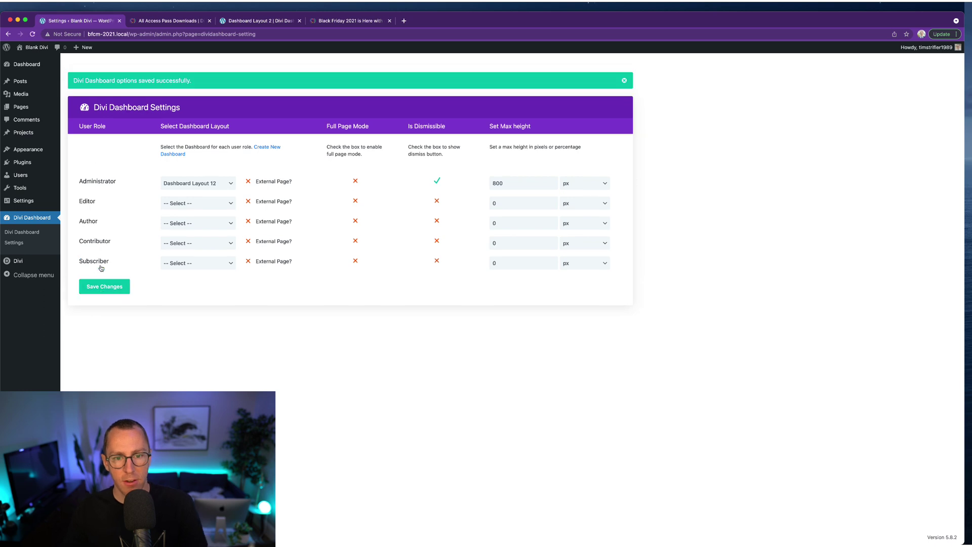
{"action": "left_click", "coordinate": [26, 63]}
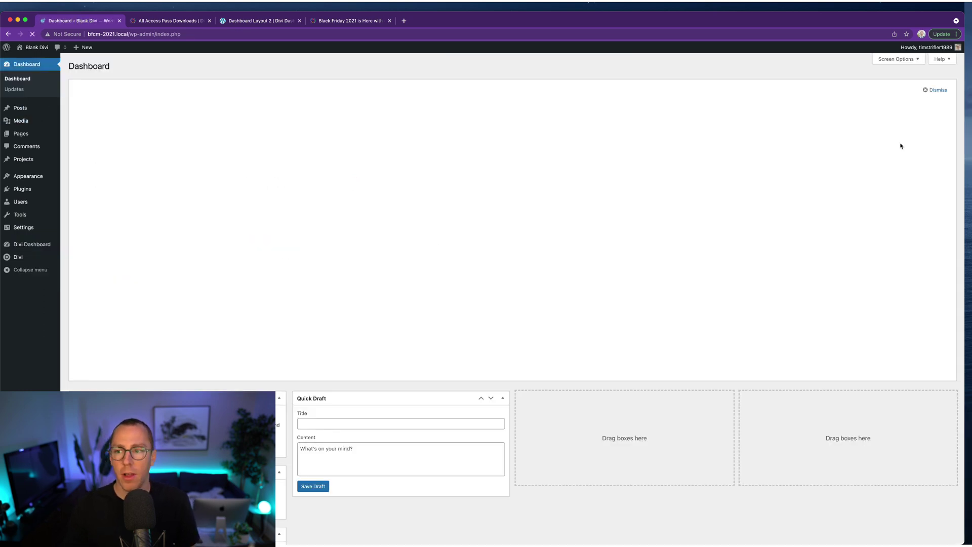
- Dismiss the custom welcome panel, then restore it by ticking Welcome in Screen Options
{"action": "left_click", "coordinate": [936, 91]}
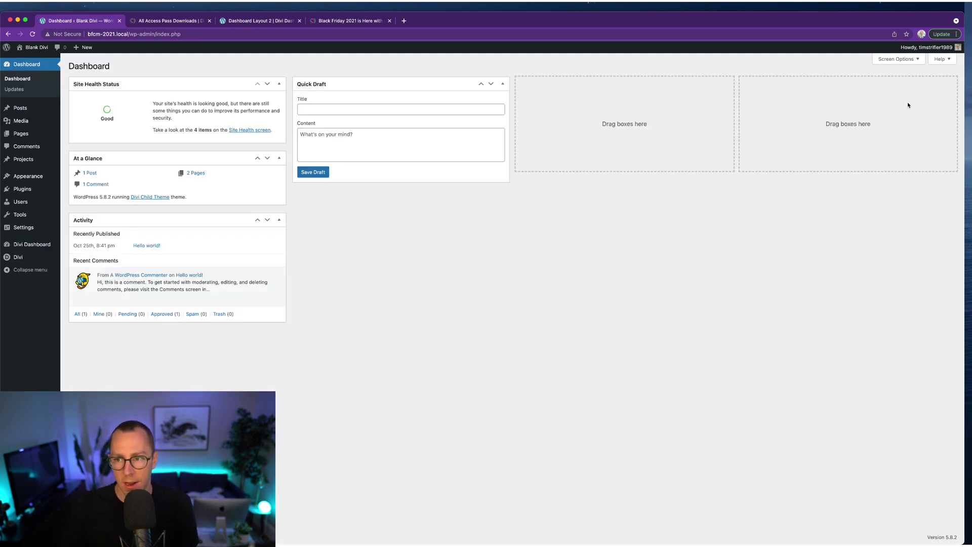
{"action": "left_click", "coordinate": [896, 59]}
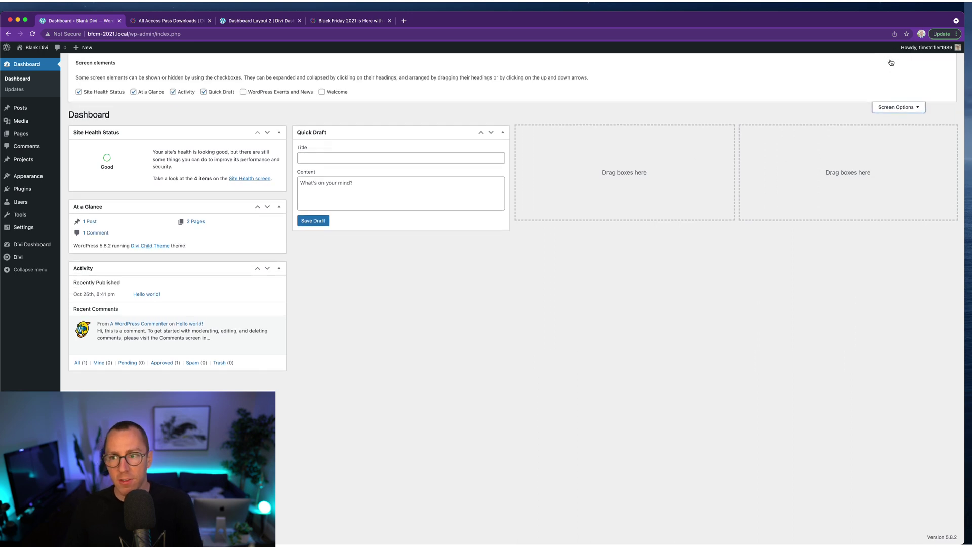
{"action": "left_click", "coordinate": [340, 95]}
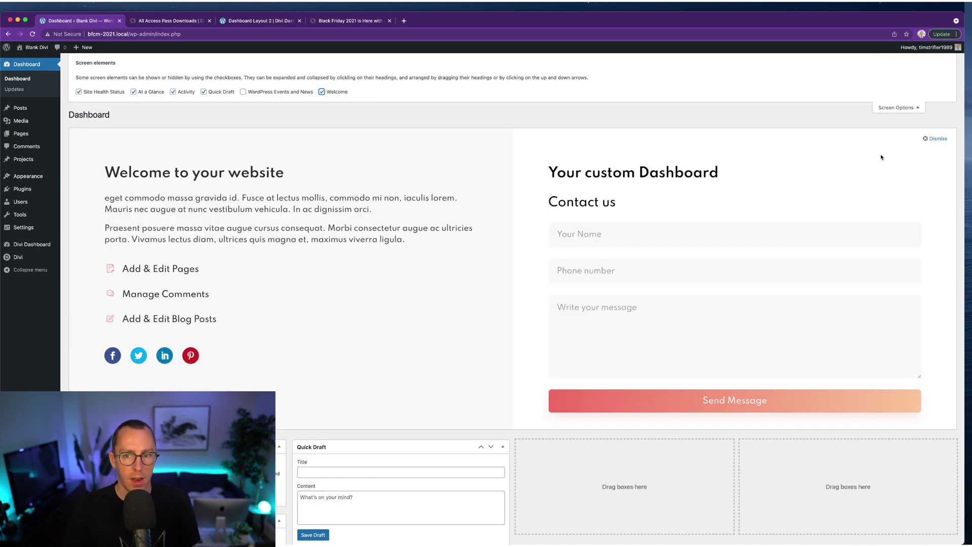
{"action": "left_click", "coordinate": [894, 107]}
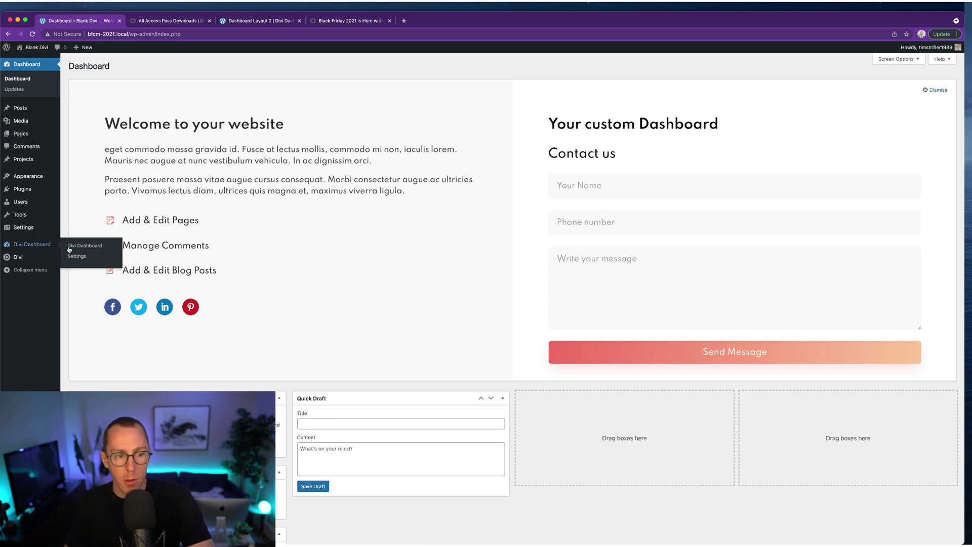
{"action": "left_click", "coordinate": [85, 255]}
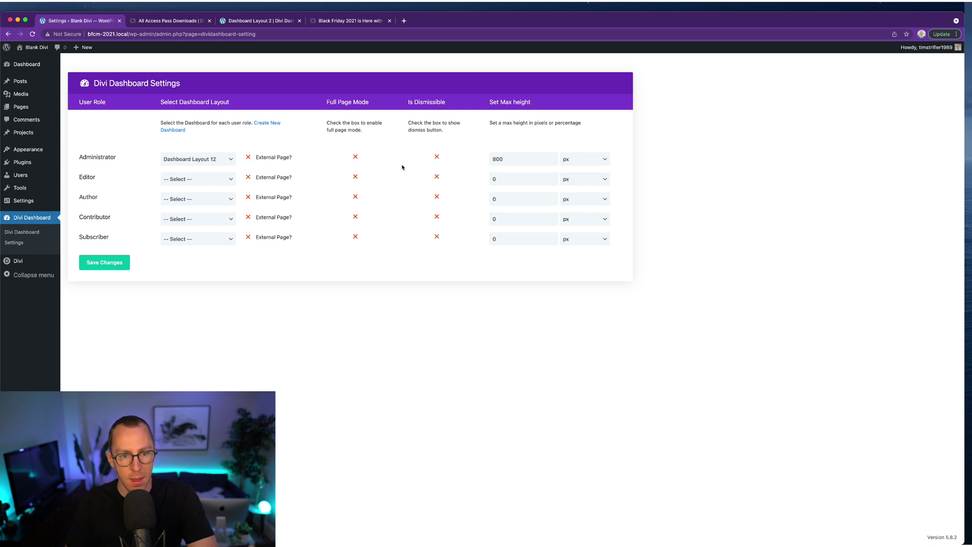
- Enable Full Page Mode for Administrator with no max height, save, and view the full-width Dashboard
{"action": "left_click", "coordinate": [355, 157]}
{"action": "double_click", "coordinate": [506, 161]}
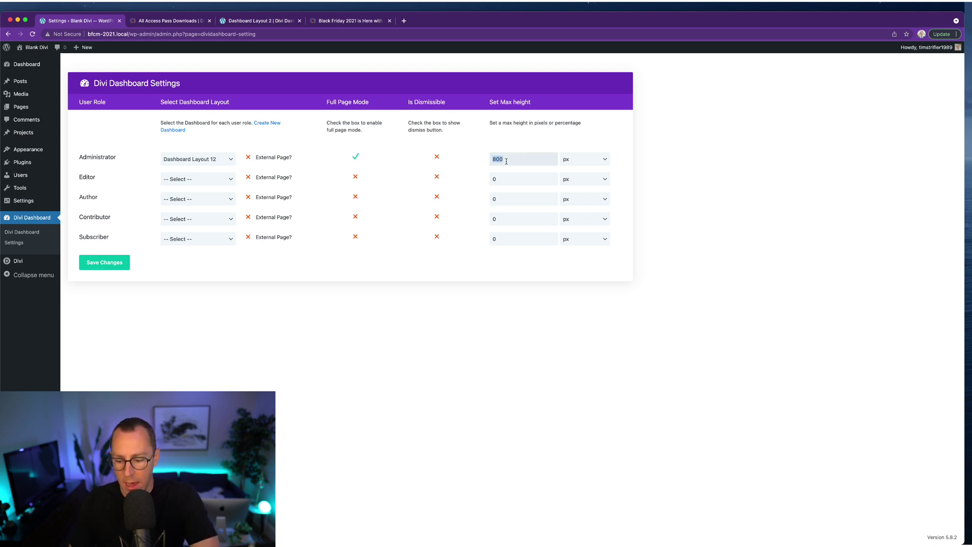
{"action": "key", "text": "BackSpace"}
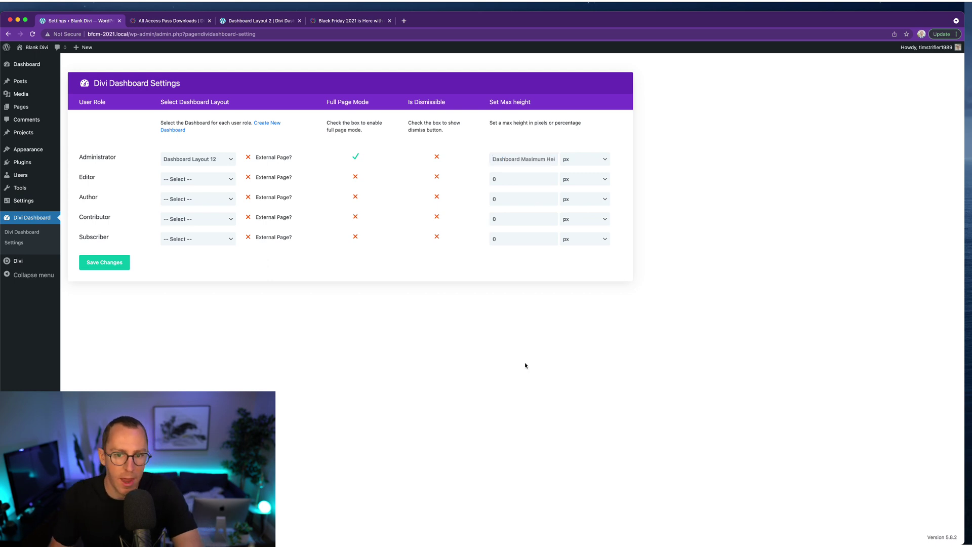
{"action": "left_click", "coordinate": [105, 267]}
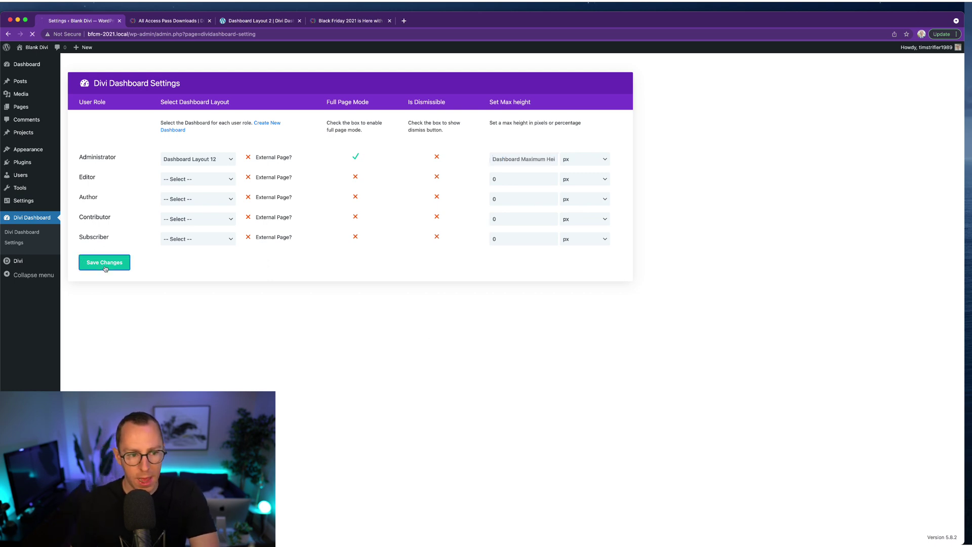
{"action": "left_click", "coordinate": [15, 64]}
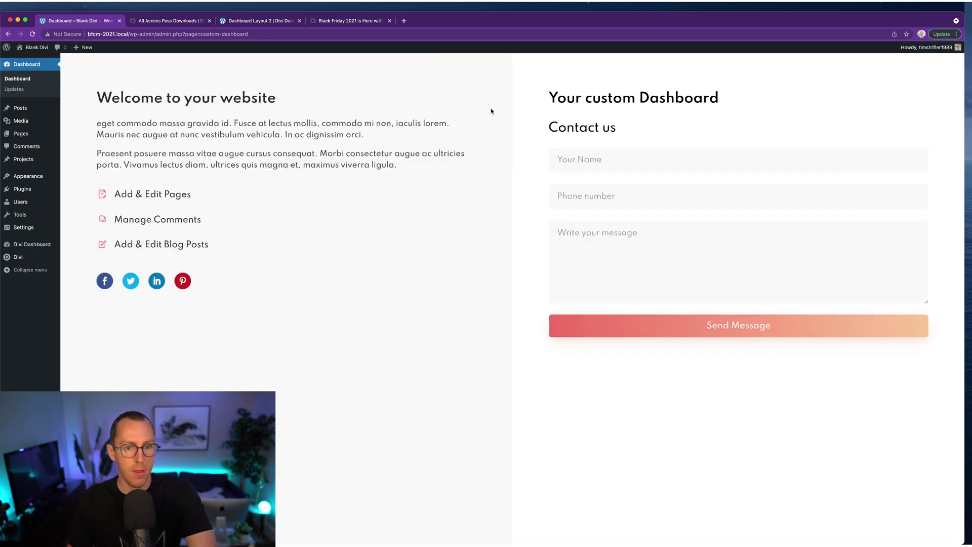
{"action": "scroll", "coordinate": [421, 335], "scroll_direction": "down", "scroll_amount": 1}
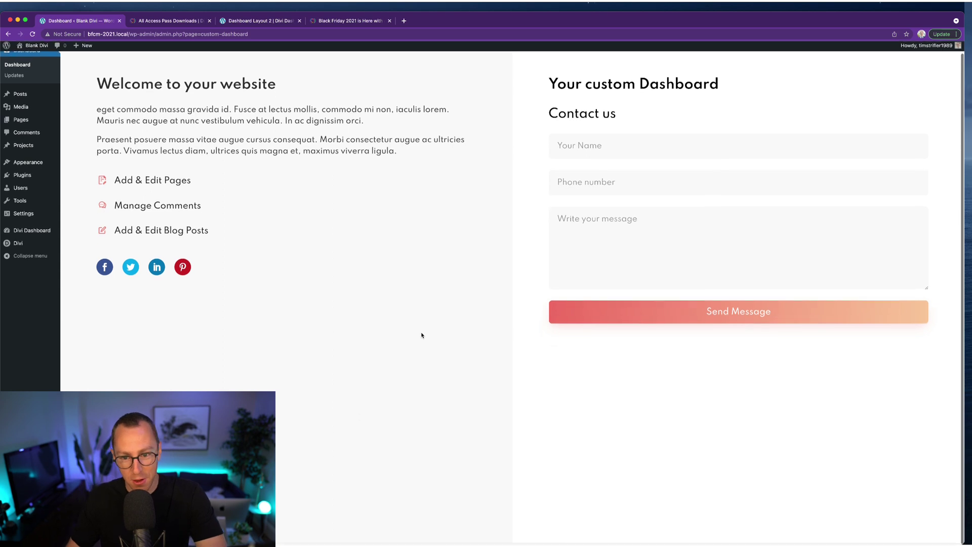
{"action": "scroll", "coordinate": [422, 335], "scroll_direction": "up", "scroll_amount": 1}
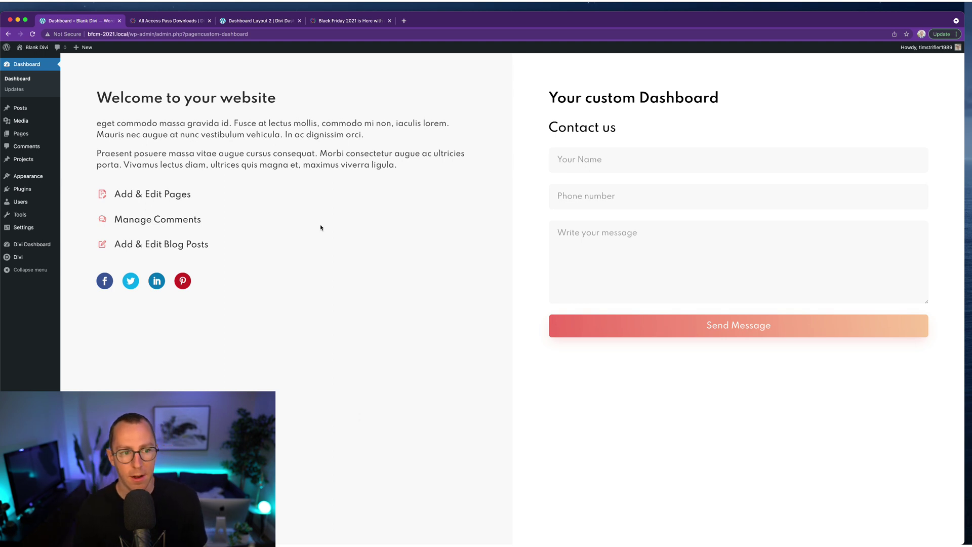
- Switch Administrator's dashboard to Dashboard Layout 7 and save
{"action": "left_click", "coordinate": [32, 245]}
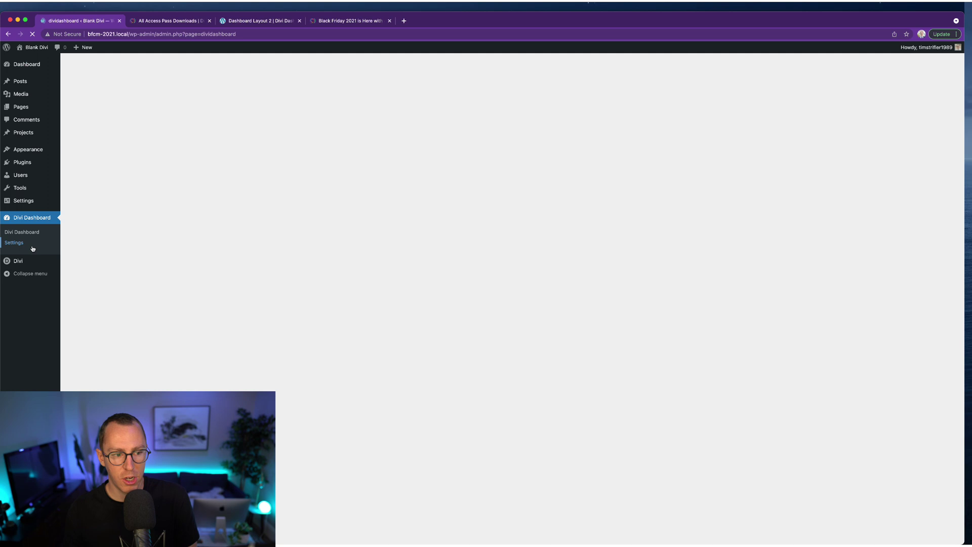
{"action": "left_click", "coordinate": [18, 242]}
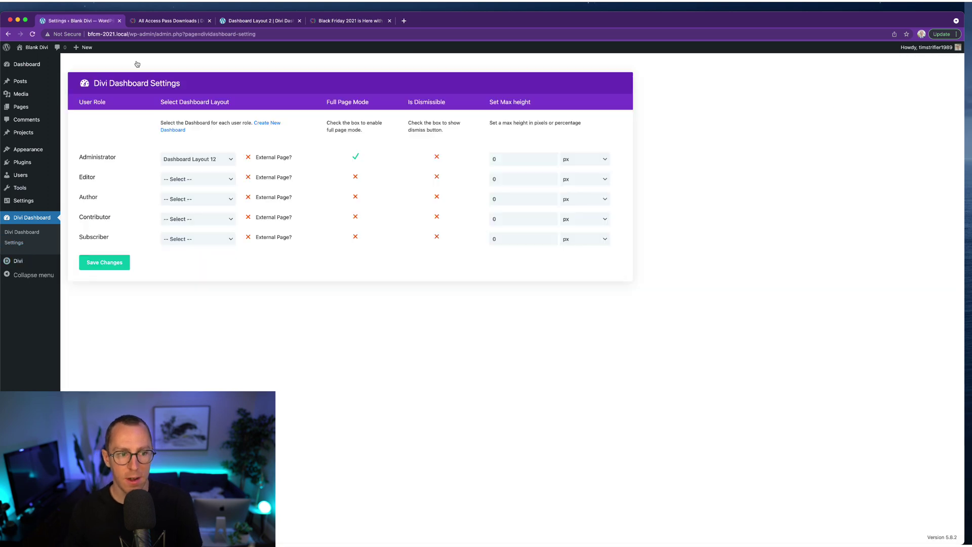
{"action": "left_click", "coordinate": [211, 159]}
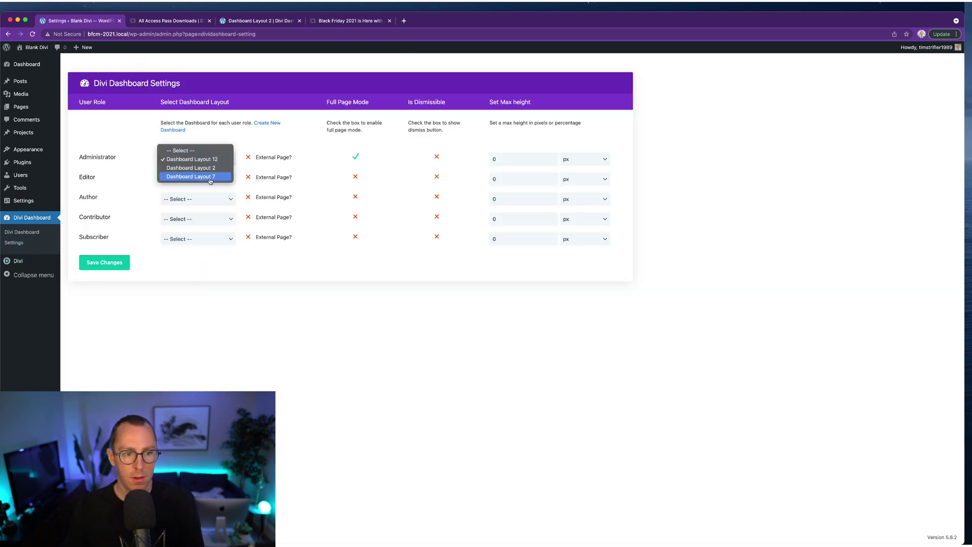
{"action": "left_click", "coordinate": [210, 176]}
{"action": "left_click", "coordinate": [116, 263]}
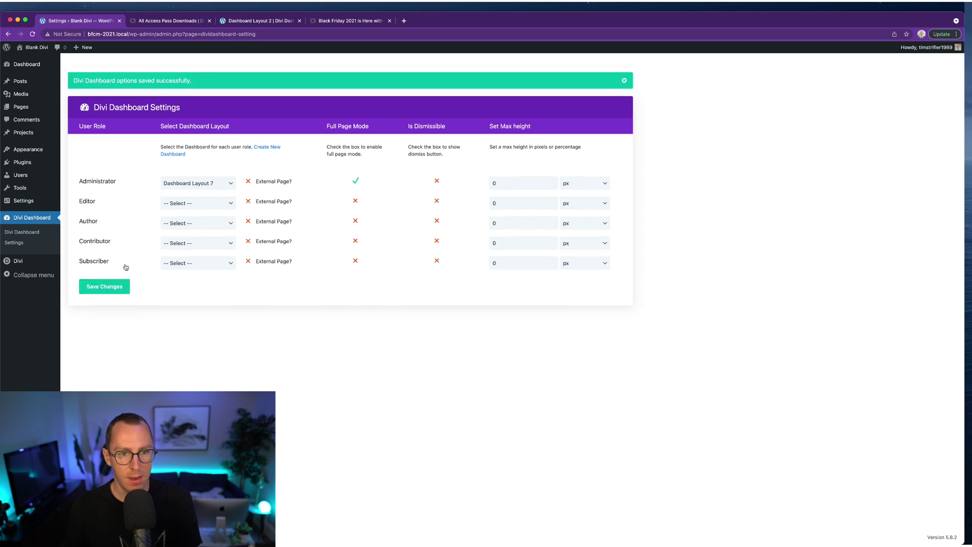
- Test the Manage Pages and Manage Blog Posts tiles on the Layout 7 Dashboard
{"action": "left_click", "coordinate": [27, 65]}
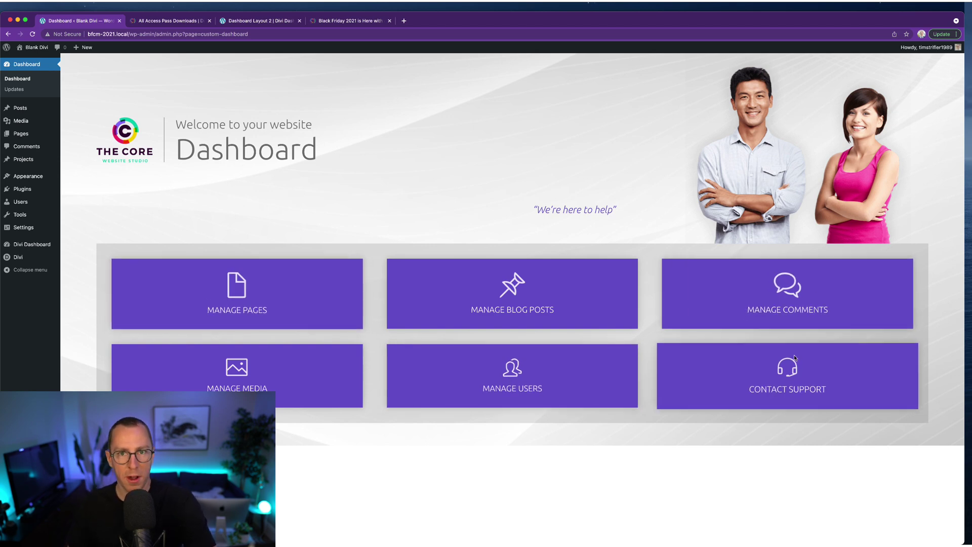
{"action": "left_click", "coordinate": [231, 309]}
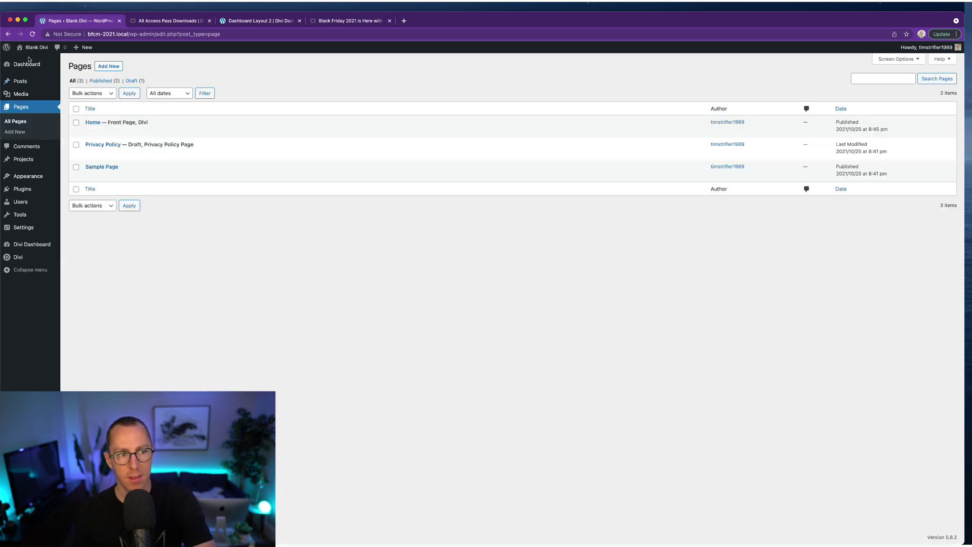
{"action": "left_click", "coordinate": [29, 62]}
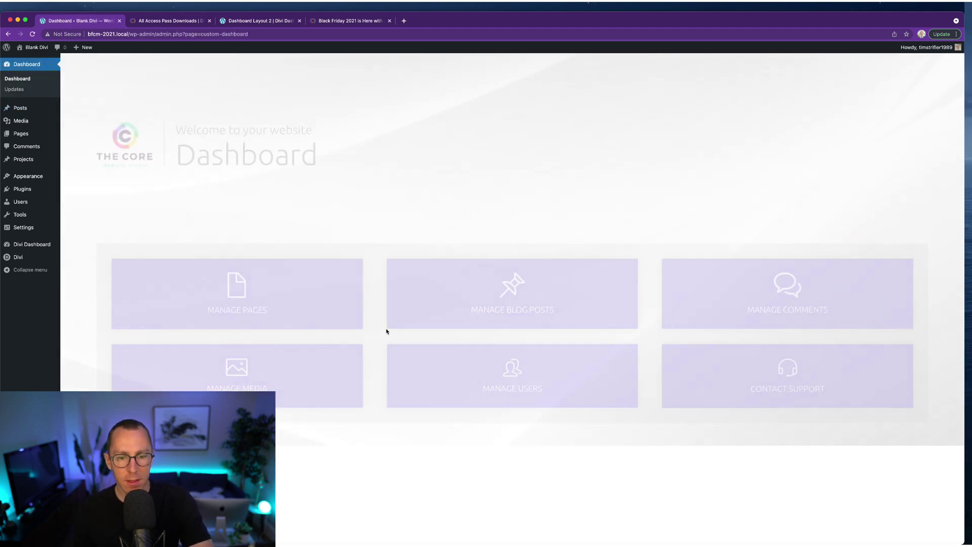
{"action": "left_click", "coordinate": [512, 298]}
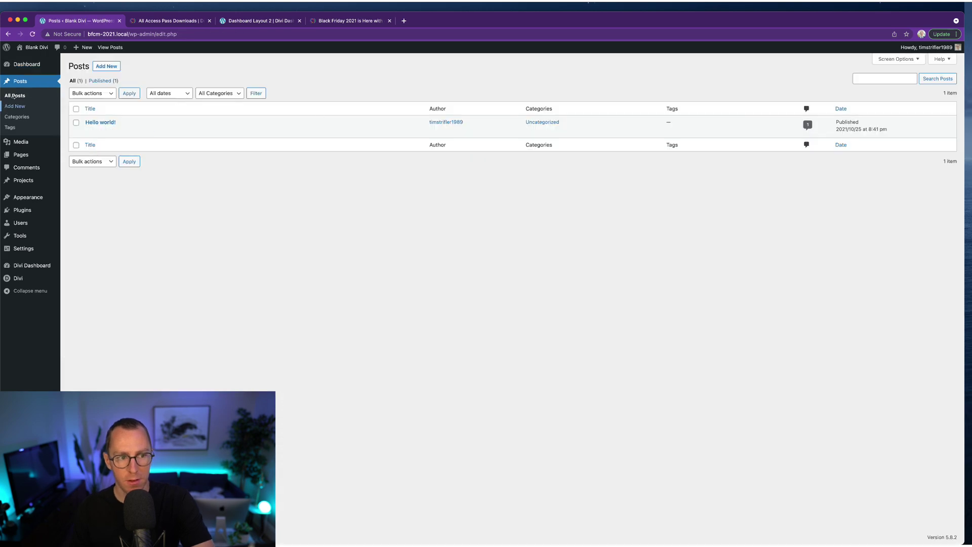
{"action": "left_click", "coordinate": [26, 64]}
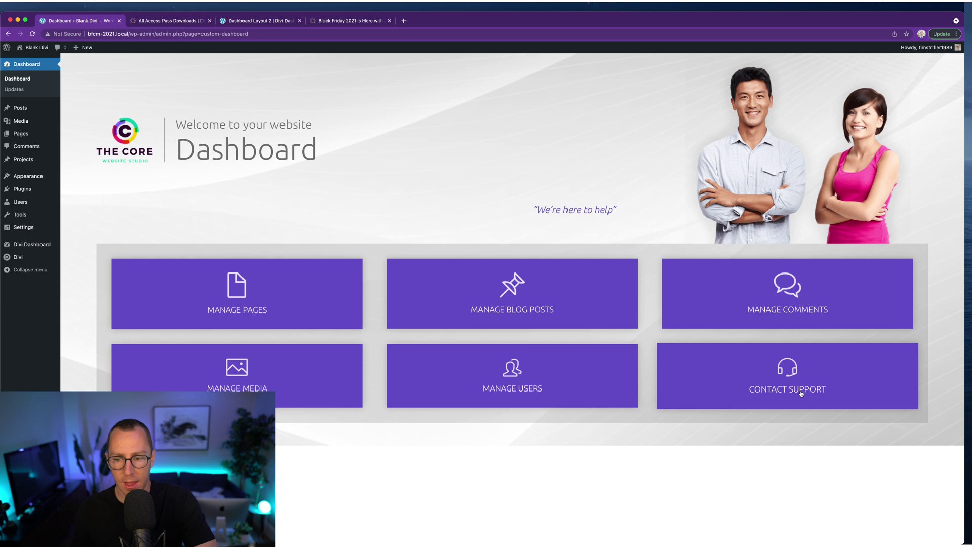
{"action": "scroll", "coordinate": [545, 296], "scroll_direction": "down", "scroll_amount": 1}
{"action": "scroll", "coordinate": [545, 296], "scroll_direction": "up", "scroll_amount": 1}
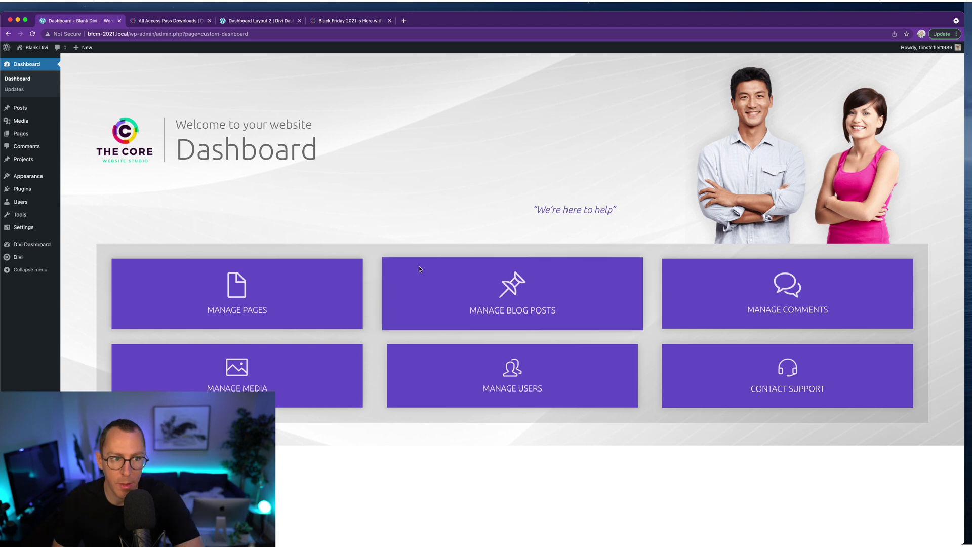
- Assign Dashboard Layout 2 to Administrator, save, and enlarge the Dashboard's Contact Support message box
{"action": "left_click", "coordinate": [46, 246]}
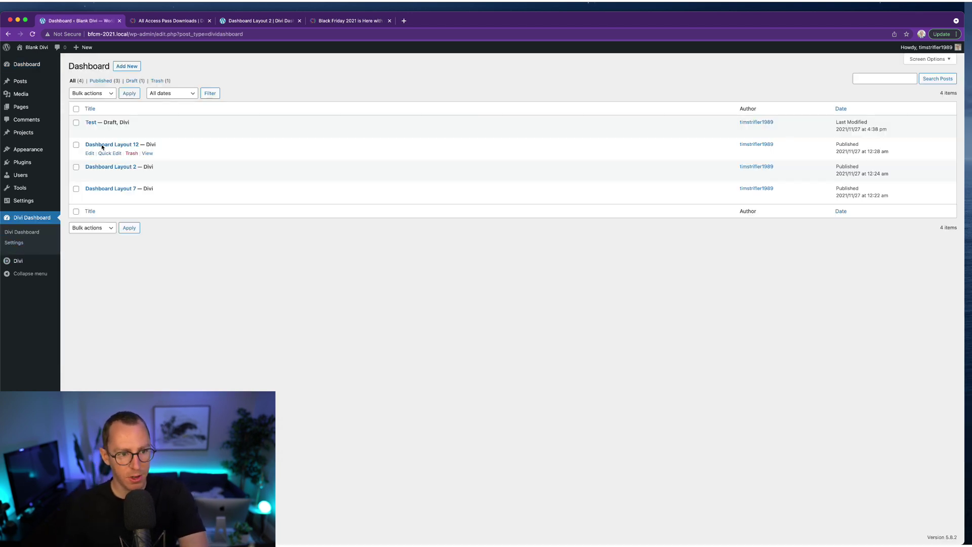
{"action": "left_click", "coordinate": [14, 242]}
{"action": "left_click", "coordinate": [195, 158]}
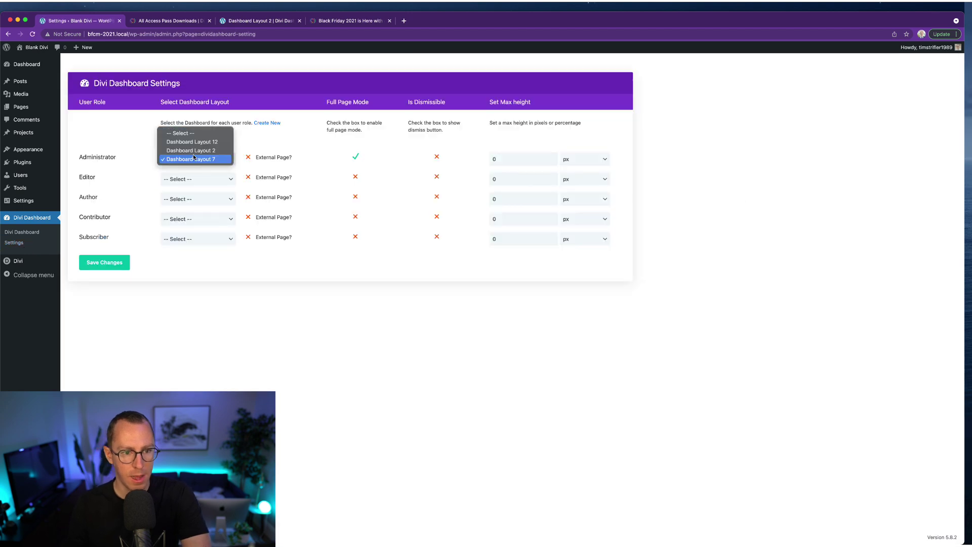
{"action": "left_click", "coordinate": [195, 151]}
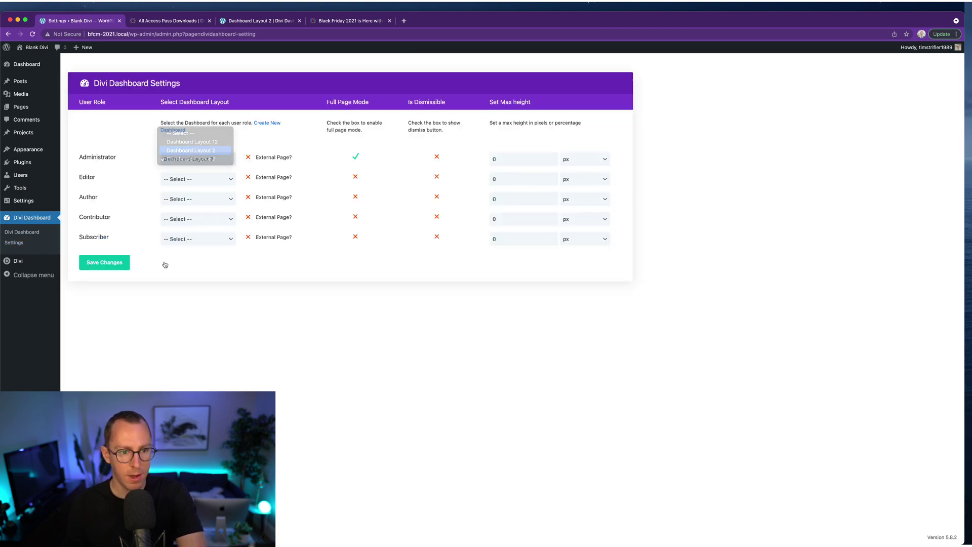
{"action": "left_click", "coordinate": [101, 263]}
{"action": "left_click", "coordinate": [26, 63]}
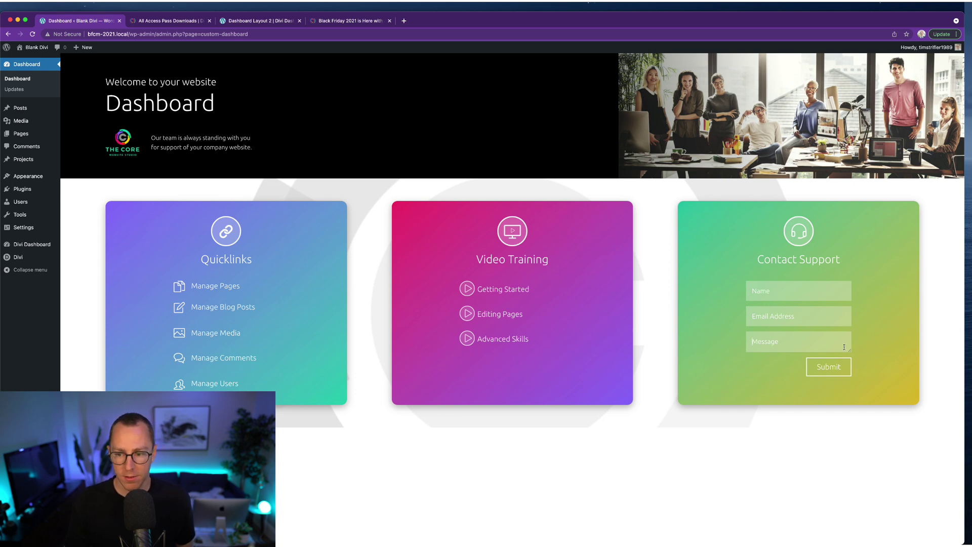
{"action": "left_click_drag", "start_coordinate": [850, 351], "coordinate": [849, 371]}
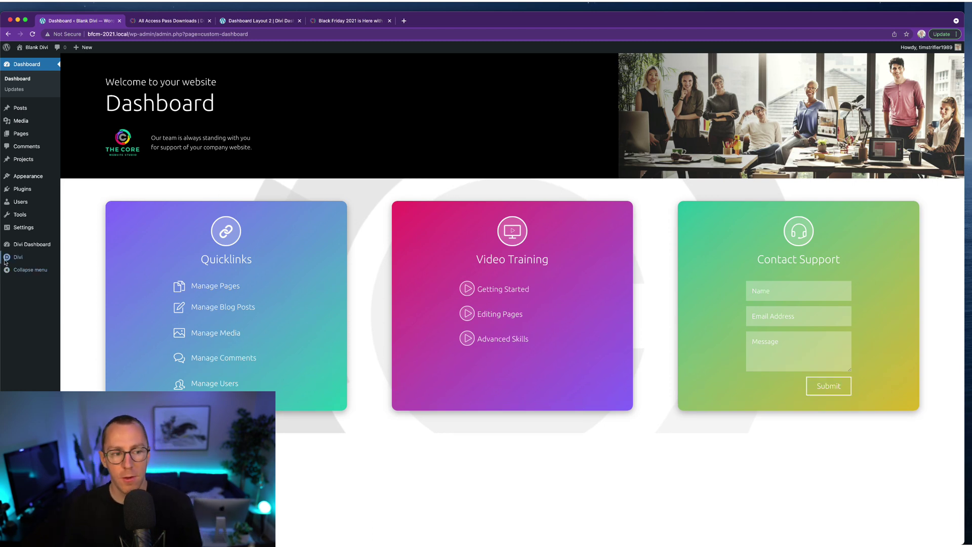
- Return to the Divi Dashboard Settings page
{"action": "left_click", "coordinate": [42, 248]}
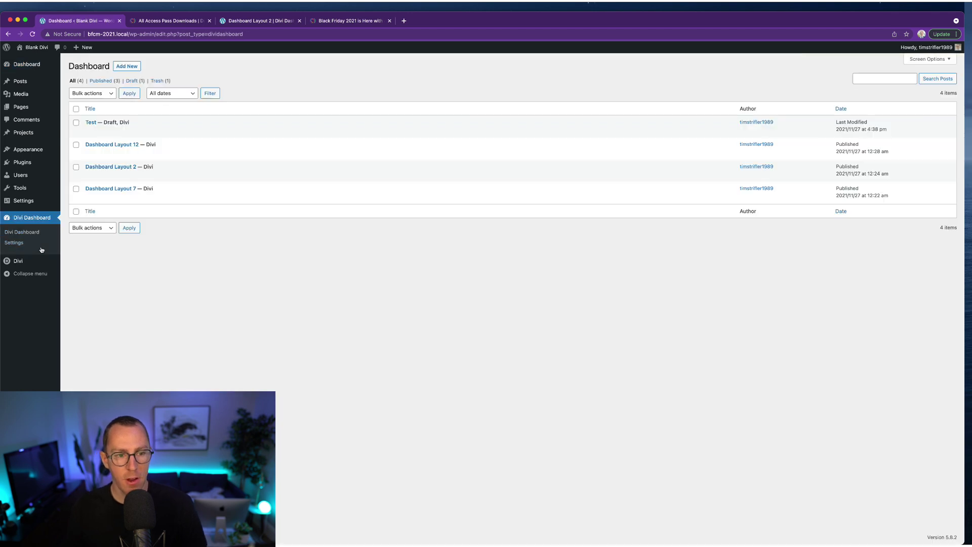
{"action": "left_click", "coordinate": [20, 246]}
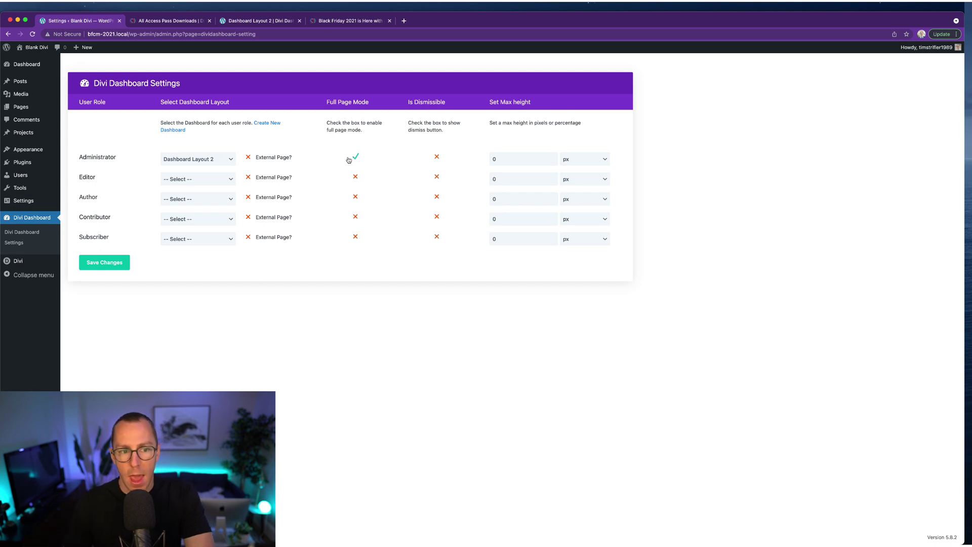
{"action": "left_click", "coordinate": [271, 159]}
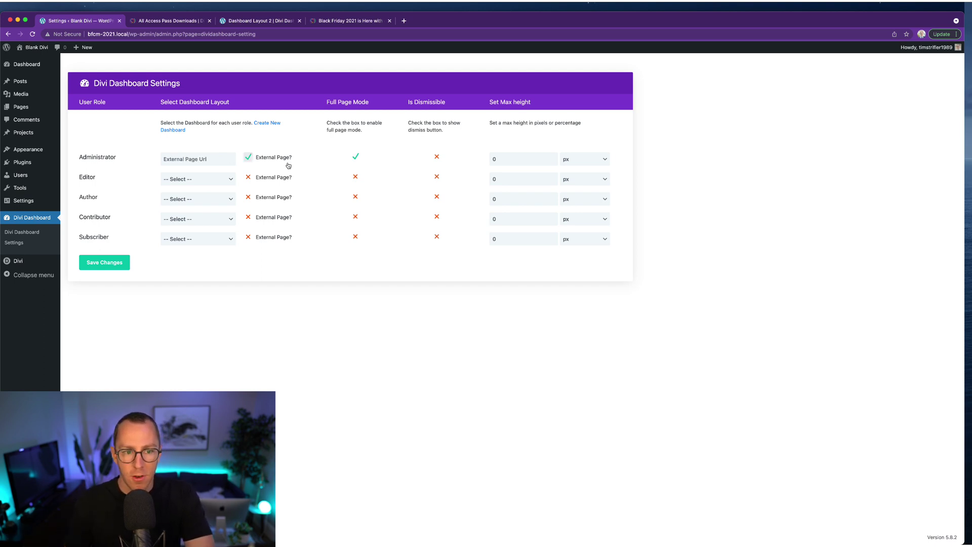
{"action": "left_click", "coordinate": [248, 159]}
{"action": "left_click", "coordinate": [248, 158]}
{"action": "left_click", "coordinate": [196, 163]}
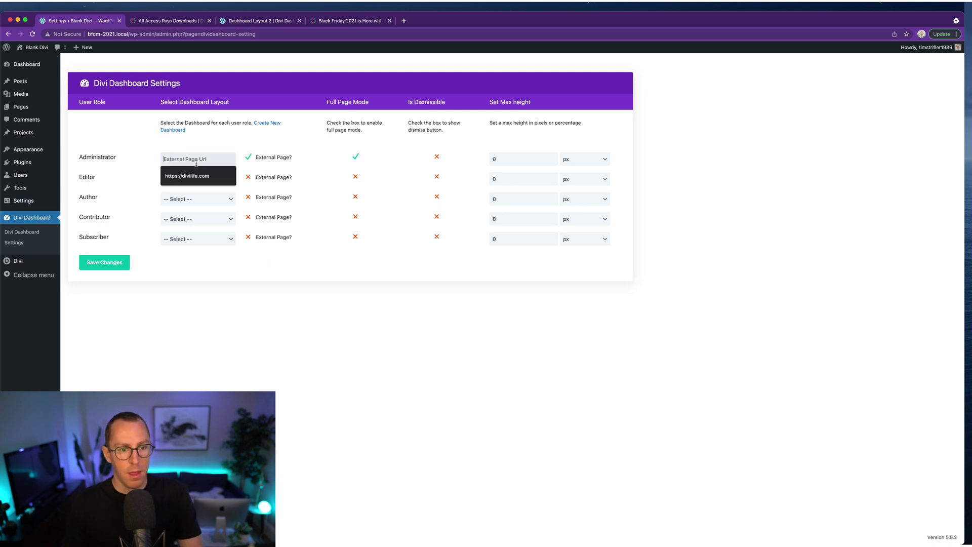
{"action": "left_click", "coordinate": [196, 175]}
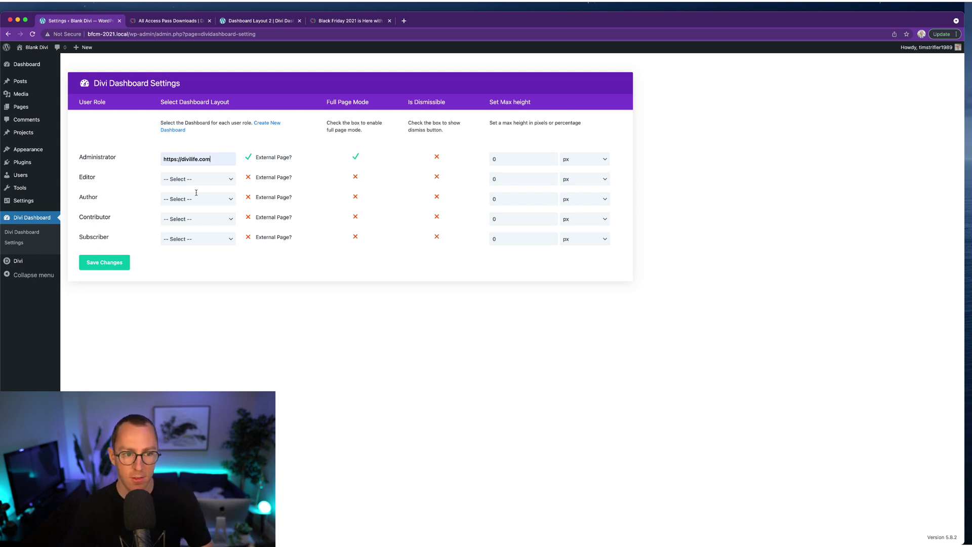
{"action": "left_click", "coordinate": [126, 268]}
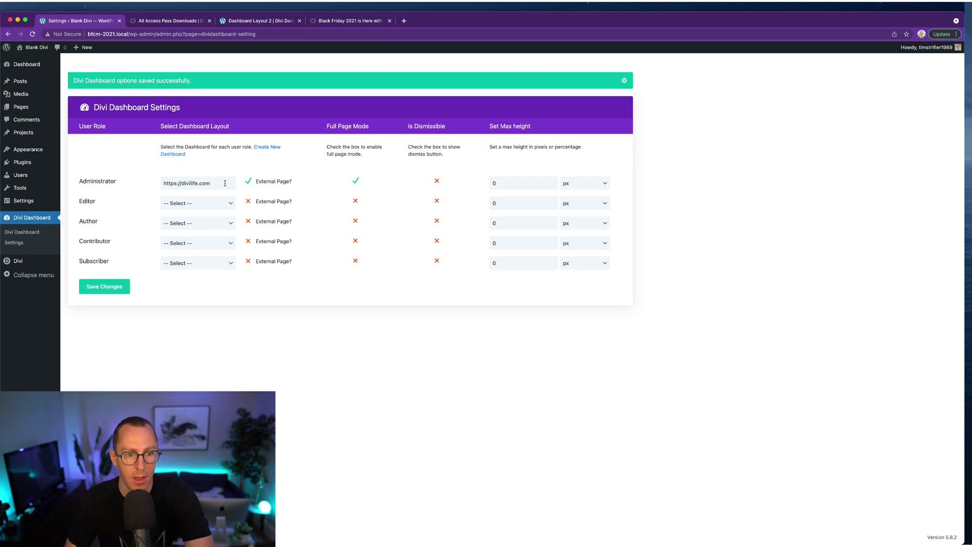
- Re-save the divilife.com setting and preview the embedded Divi Life homepage on the Dashboard
{"action": "left_click", "coordinate": [216, 183]}
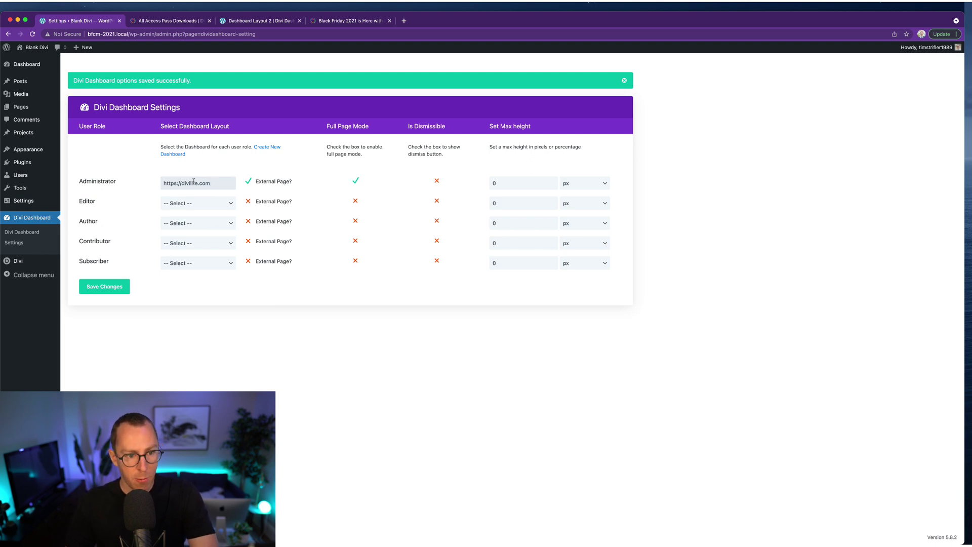
{"action": "left_click", "coordinate": [103, 289]}
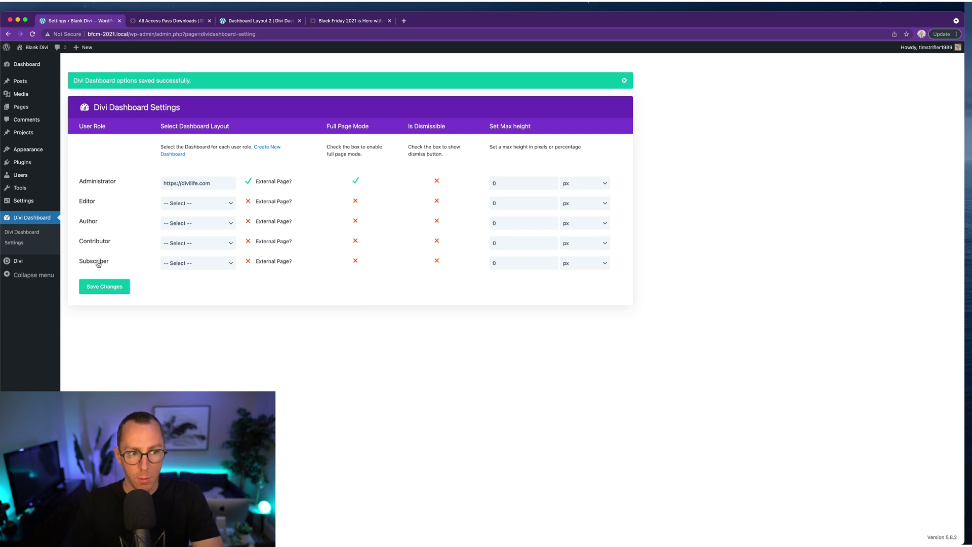
{"action": "mouse_move", "coordinate": [39, 66]}
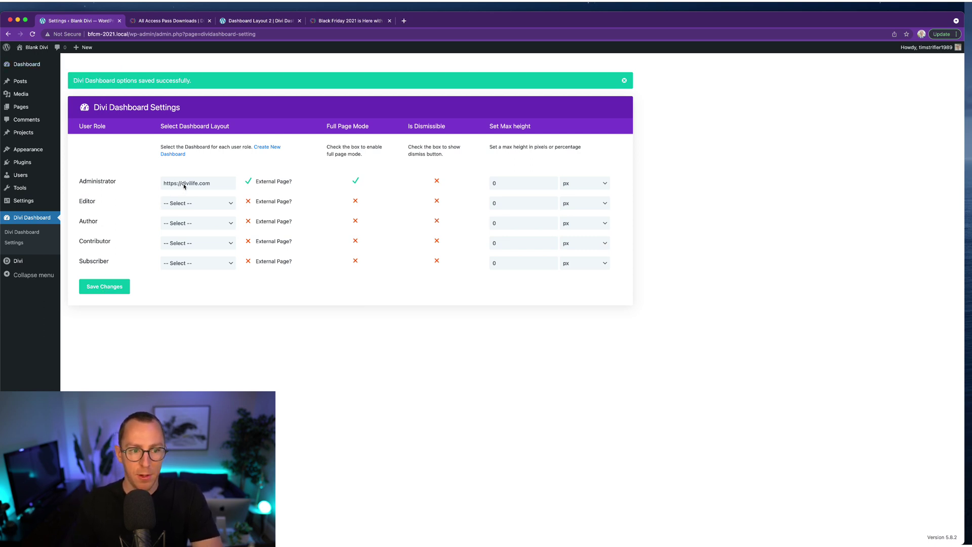
{"action": "left_click", "coordinate": [15, 67]}
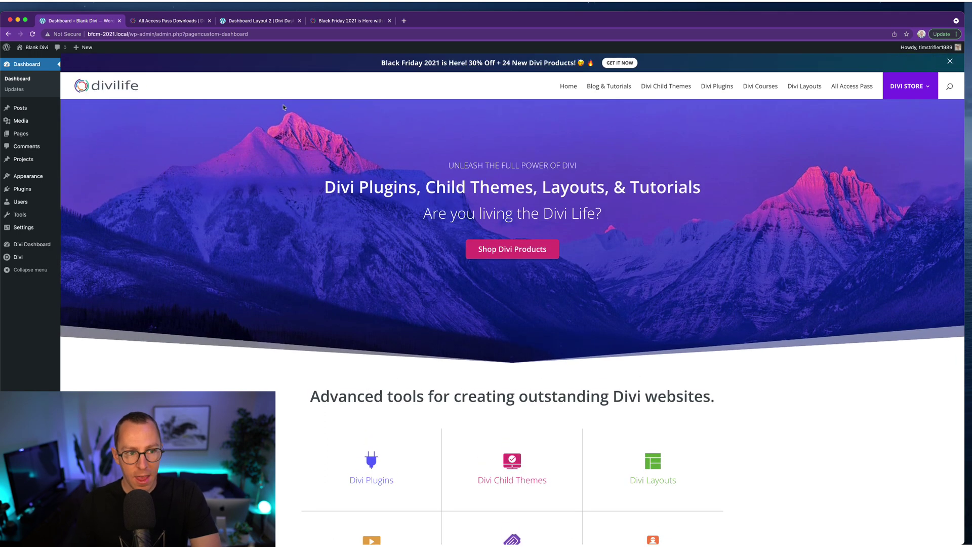
{"action": "scroll", "coordinate": [272, 349], "scroll_direction": "down", "scroll_amount": 5}
{"action": "scroll", "coordinate": [272, 347], "scroll_direction": "down", "scroll_amount": 20}
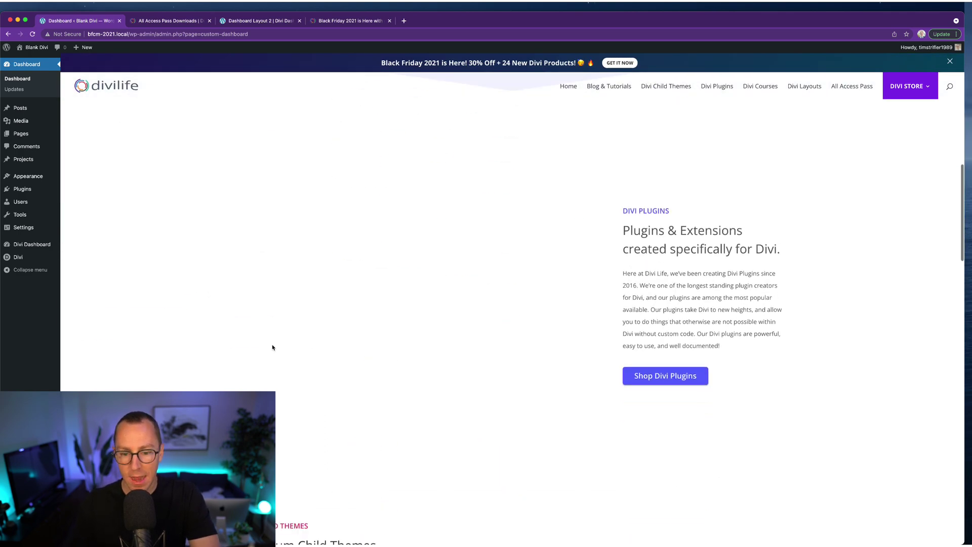
{"action": "scroll", "coordinate": [272, 347], "scroll_direction": "up", "scroll_amount": 20}
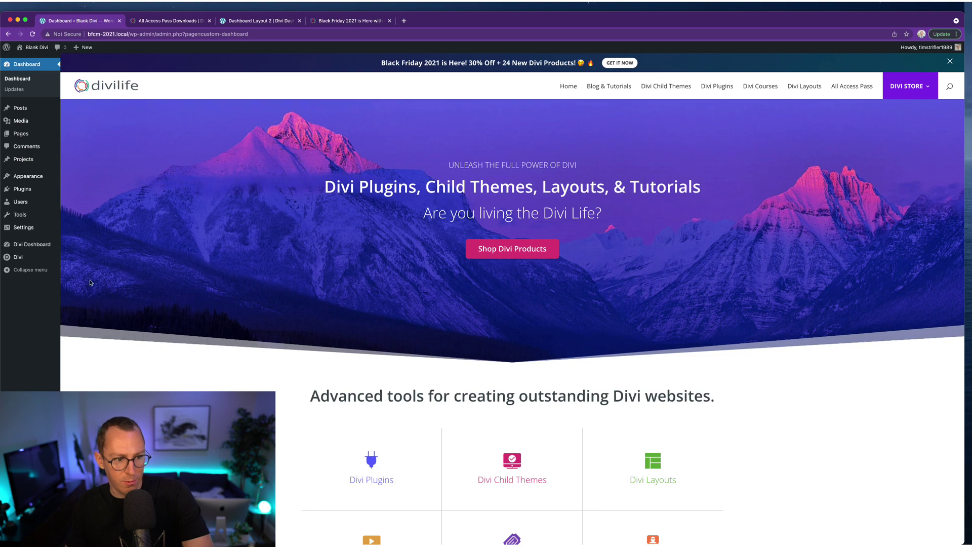
{"action": "left_click", "coordinate": [47, 245]}
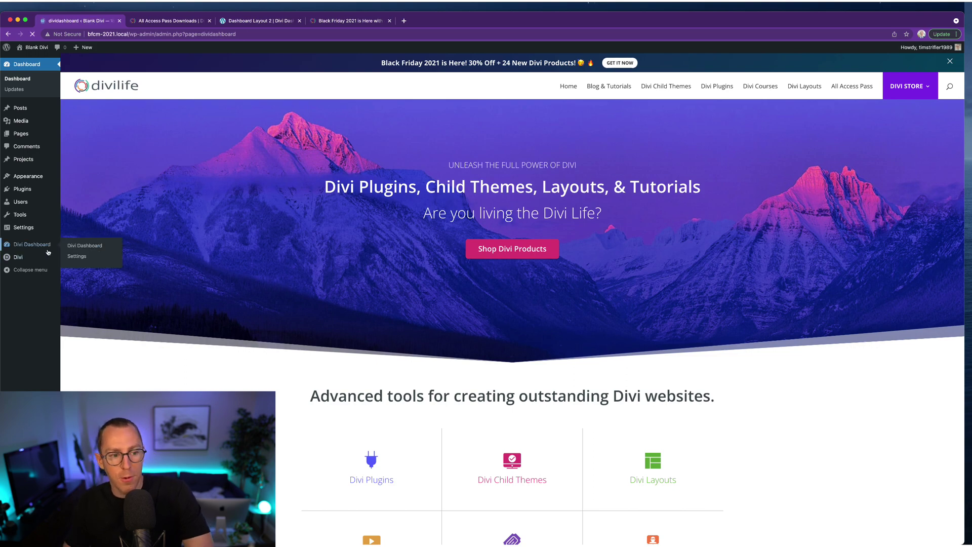
{"action": "left_click", "coordinate": [20, 246]}
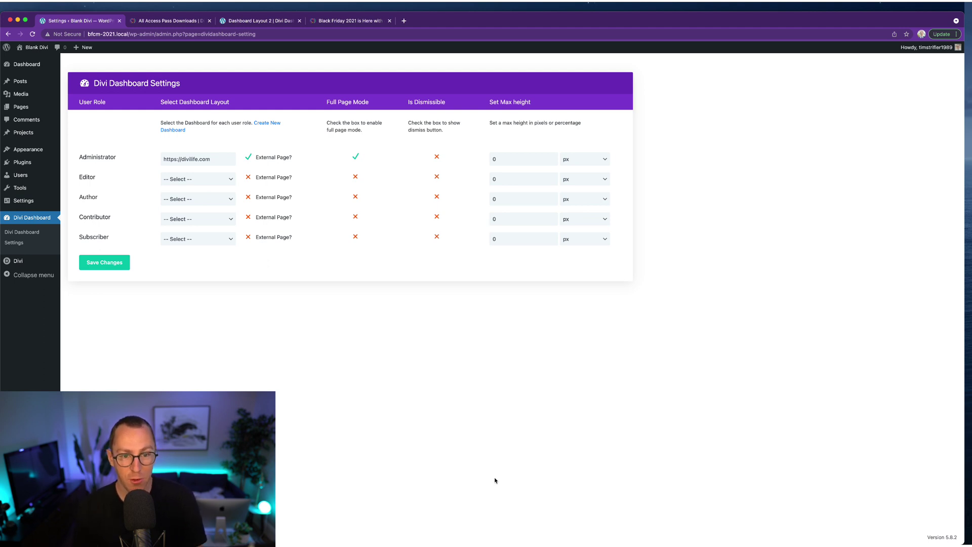
- Browse the Black Friday 2021 post down to the Black Friday Bundle image and product tiles
{"action": "left_click", "coordinate": [356, 21]}
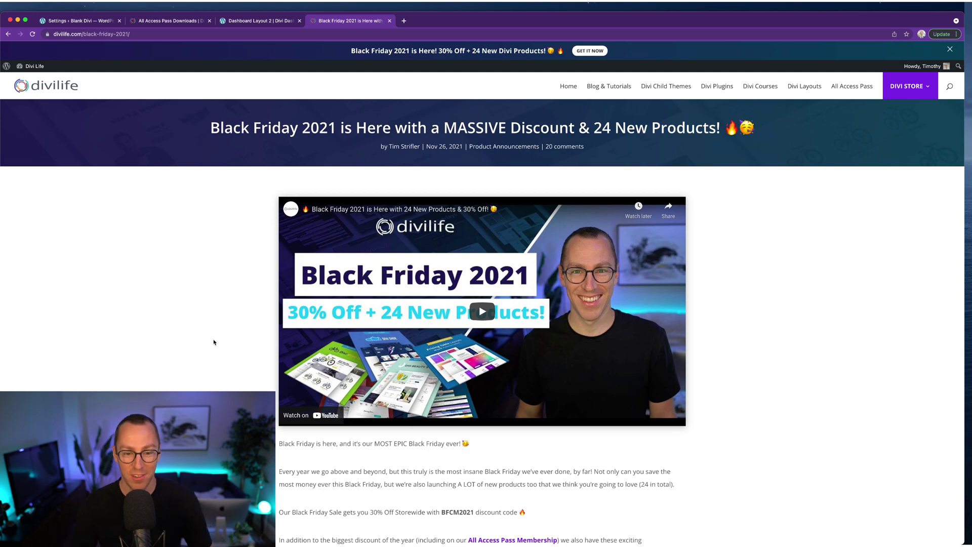
{"action": "scroll", "coordinate": [213, 341], "scroll_direction": "down", "scroll_amount": 5}
{"action": "scroll", "coordinate": [213, 342], "scroll_direction": "down", "scroll_amount": 15}
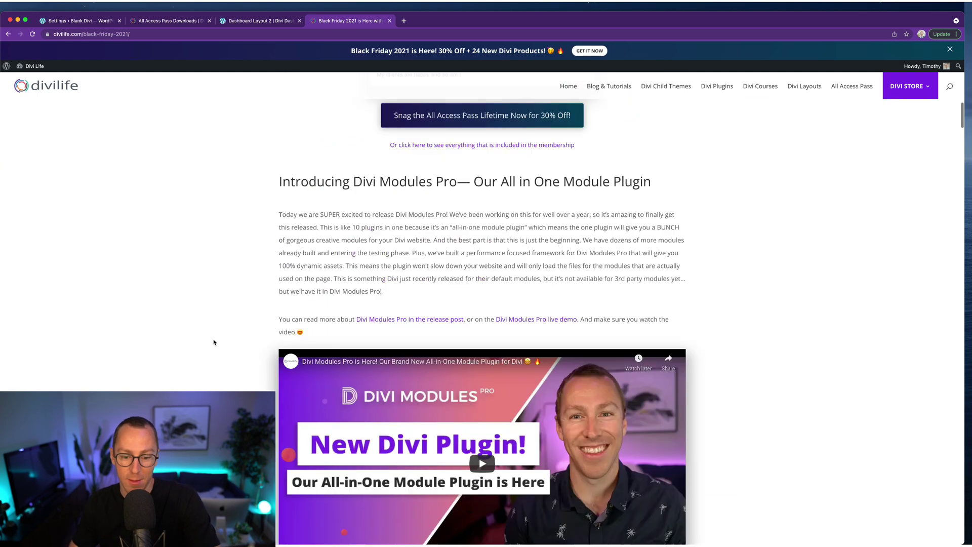
{"action": "scroll", "coordinate": [213, 341], "scroll_direction": "up", "scroll_amount": 1}
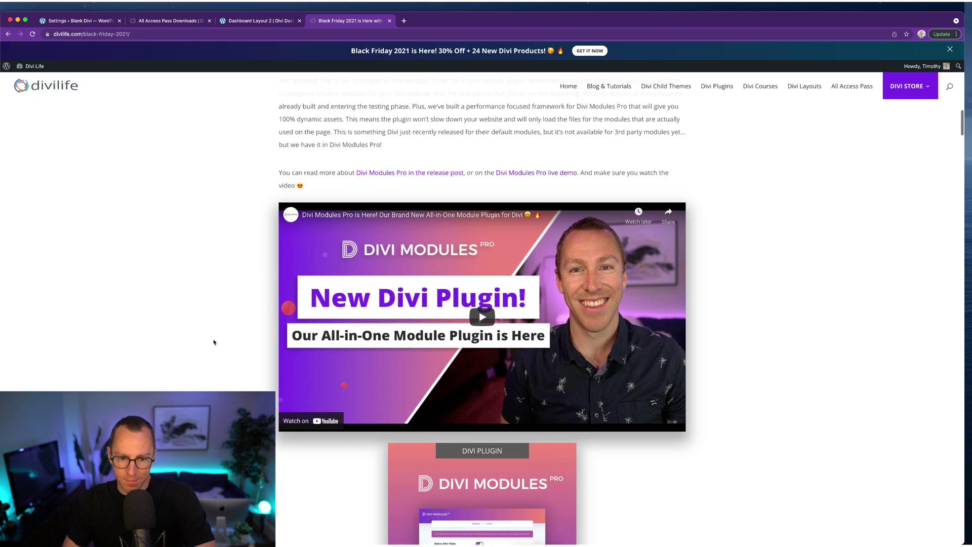
{"action": "scroll", "coordinate": [213, 341], "scroll_direction": "down", "scroll_amount": 4}
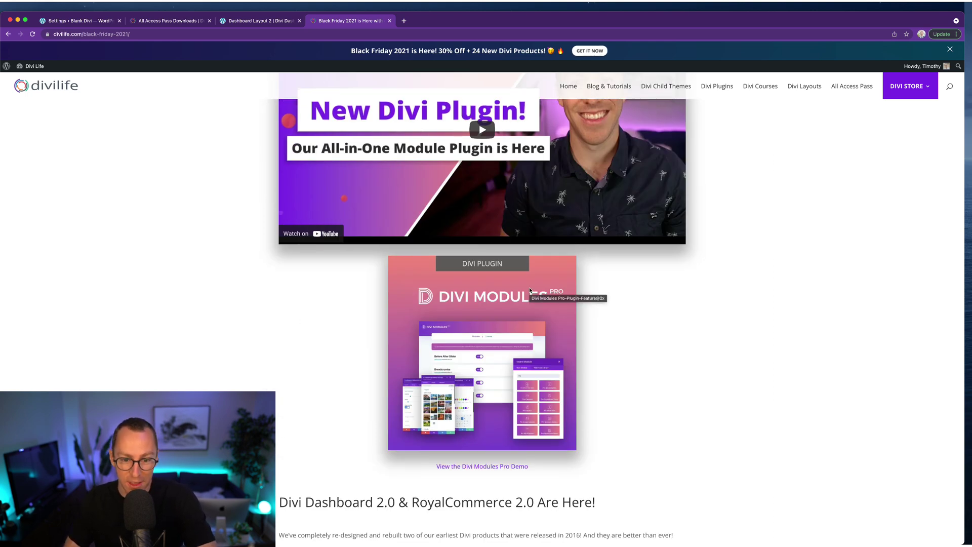
{"action": "scroll", "coordinate": [197, 301], "scroll_direction": "up", "scroll_amount": 3}
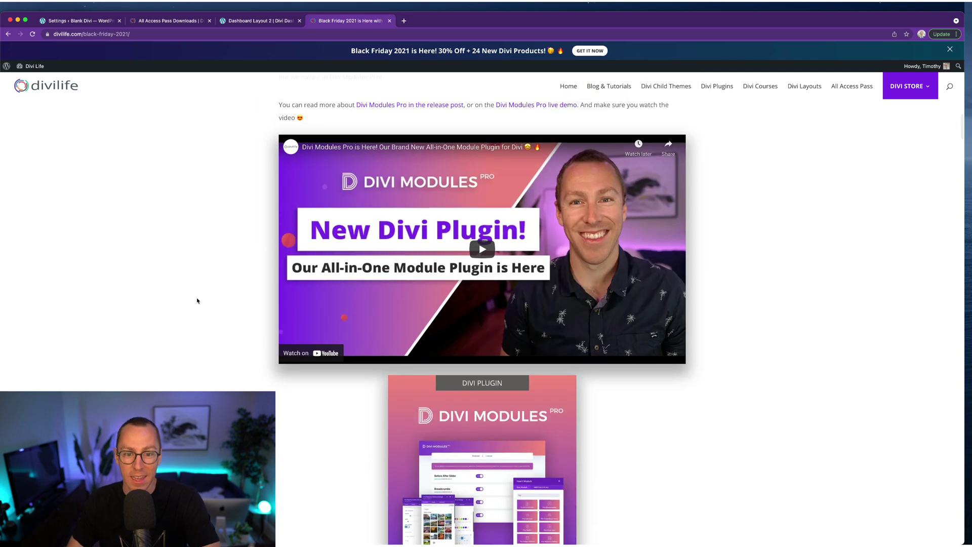
{"action": "scroll", "coordinate": [198, 301], "scroll_direction": "down", "scroll_amount": 10}
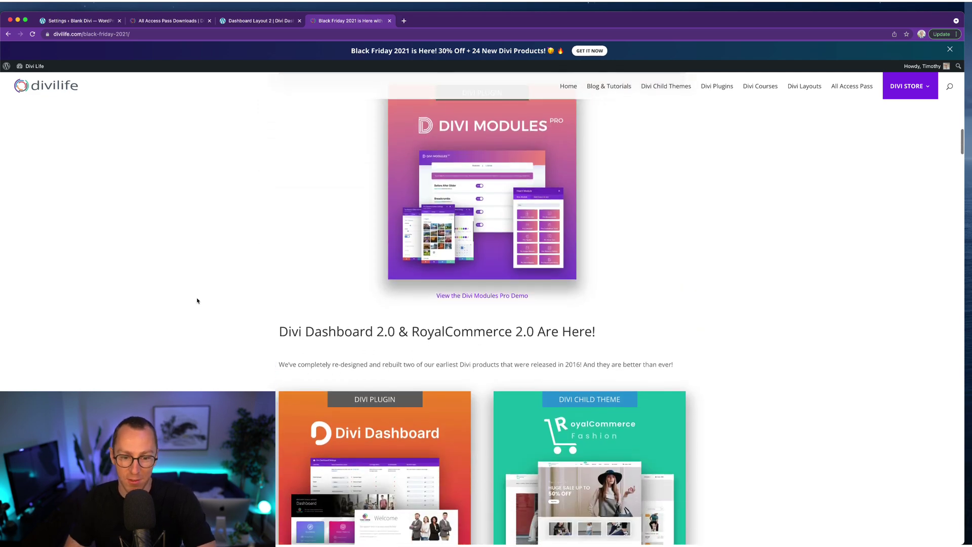
{"action": "scroll", "coordinate": [198, 301], "scroll_direction": "down", "scroll_amount": 10}
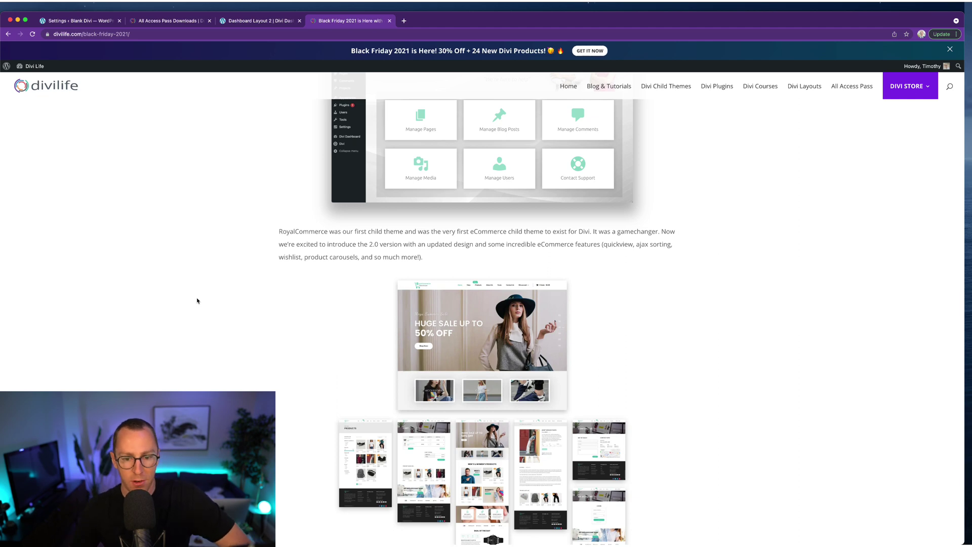
{"action": "scroll", "coordinate": [198, 300], "scroll_direction": "down", "scroll_amount": 4}
{"action": "scroll", "coordinate": [675, 287], "scroll_direction": "down", "scroll_amount": 15}
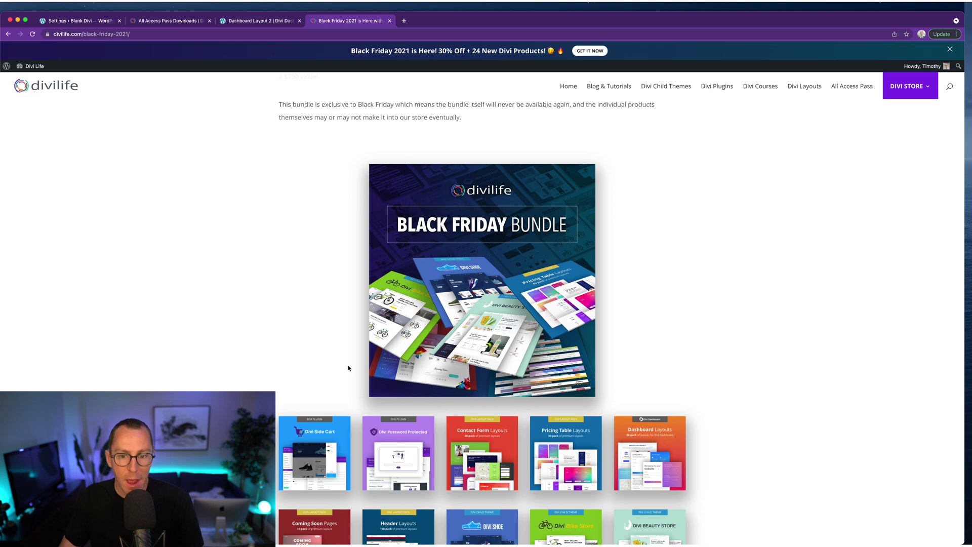
{"action": "scroll", "coordinate": [349, 368], "scroll_direction": "down", "scroll_amount": 3}
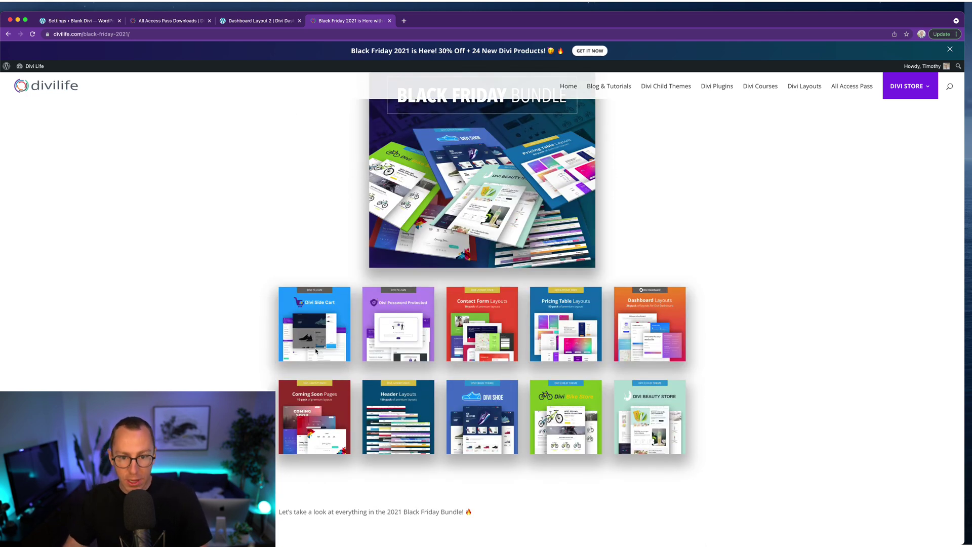
{"action": "scroll", "coordinate": [315, 351], "scroll_direction": "up", "scroll_amount": 1}
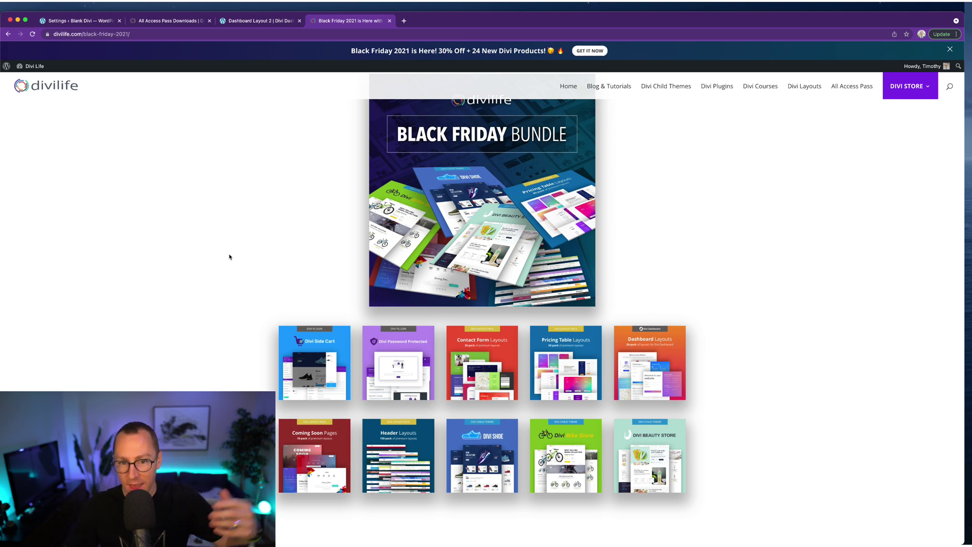
{"action": "scroll", "coordinate": [229, 257], "scroll_direction": "up", "scroll_amount": 2}
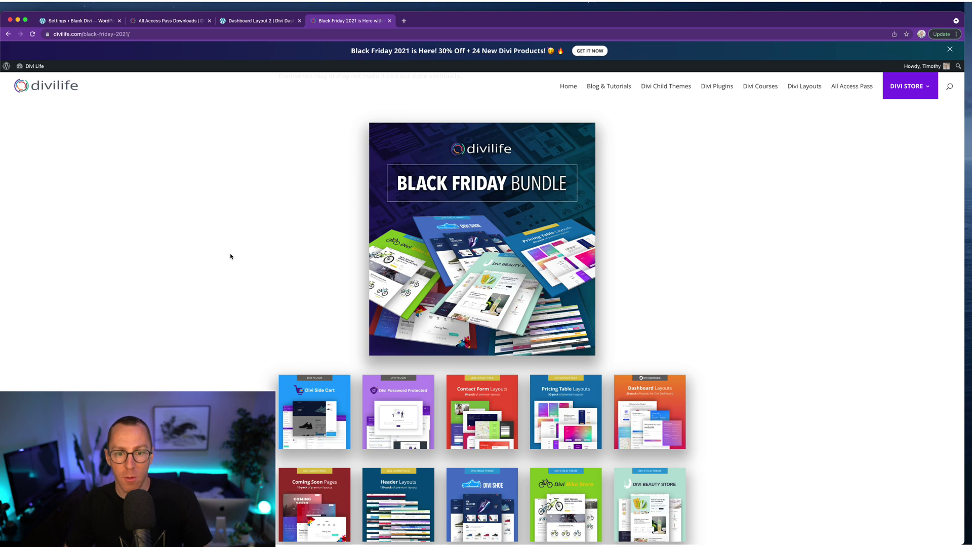
{"action": "scroll", "coordinate": [167, 268], "scroll_direction": "down", "scroll_amount": 5}
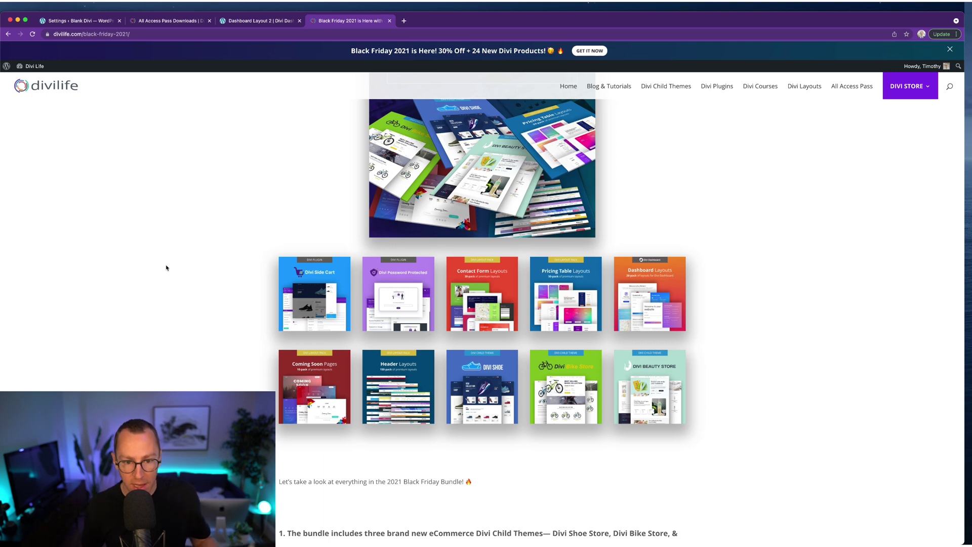
{"action": "scroll", "coordinate": [767, 275], "scroll_direction": "up", "scroll_amount": 1}
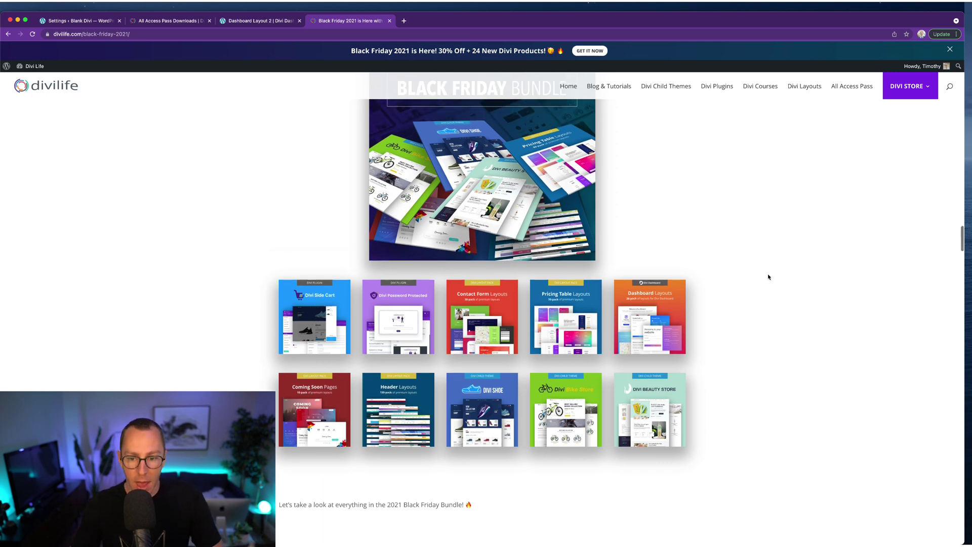
{"action": "scroll", "coordinate": [768, 276], "scroll_direction": "up", "scroll_amount": 1}
{"action": "scroll", "coordinate": [767, 277], "scroll_direction": "up", "scroll_amount": 1}
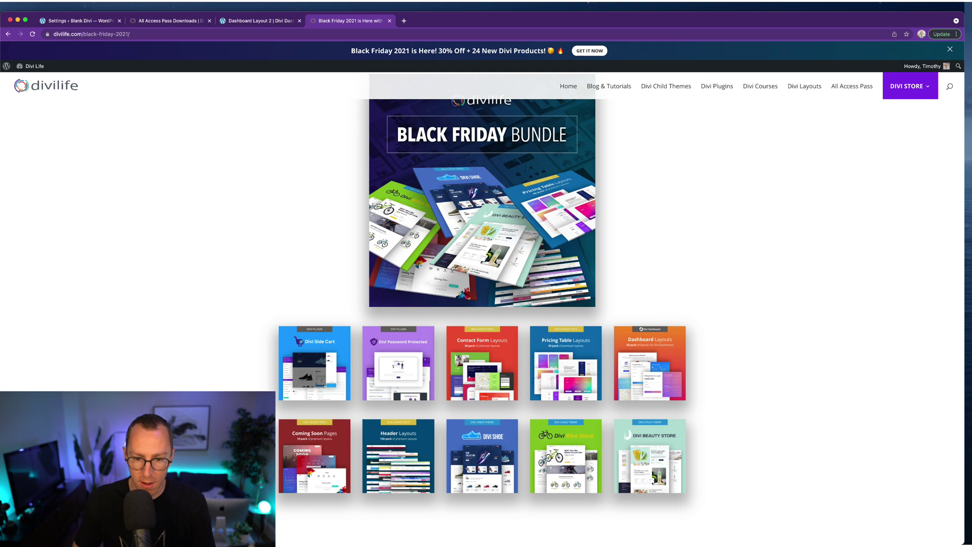
{"action": "scroll", "coordinate": [565, 456], "scroll_direction": "down", "scroll_amount": 5}
{"action": "scroll", "coordinate": [731, 253], "scroll_direction": "up", "scroll_amount": 3}
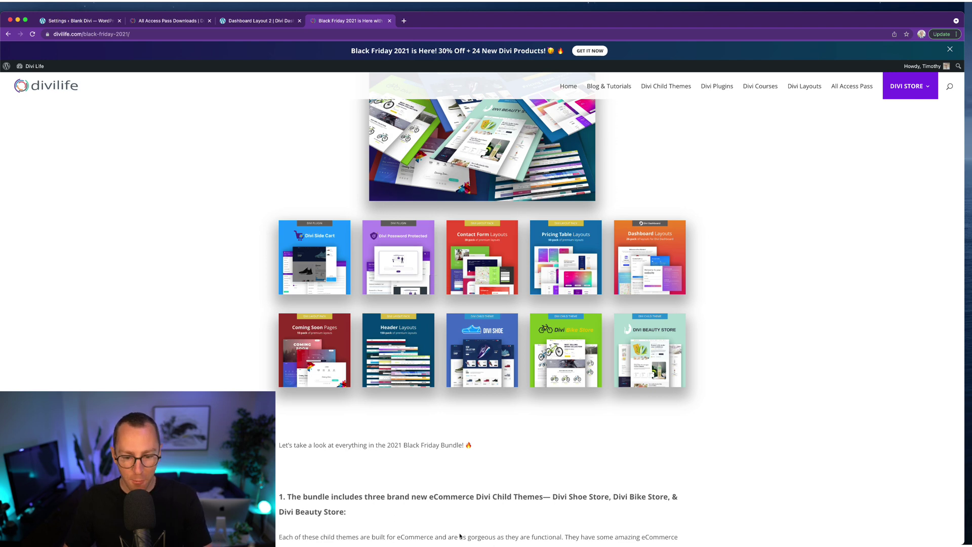
{"action": "key", "text": "super+Tab"}
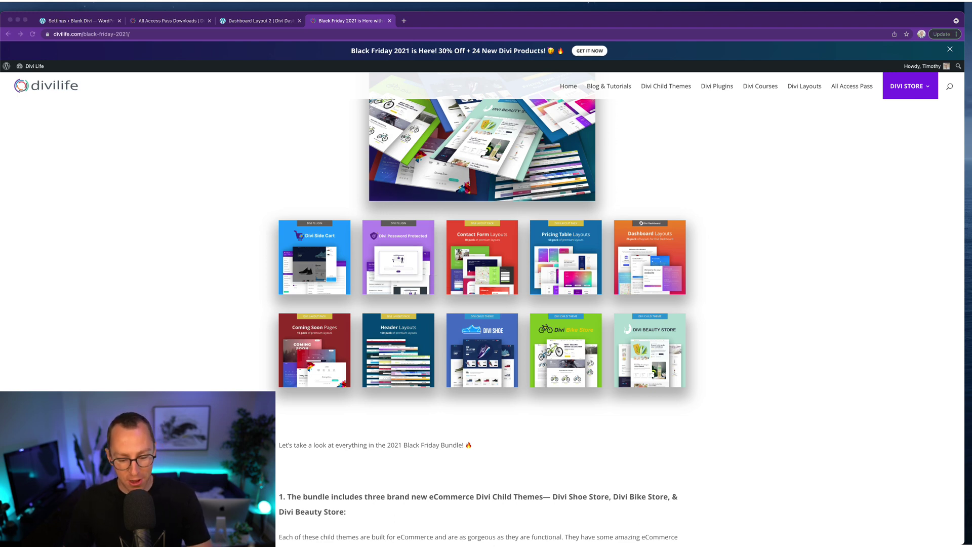